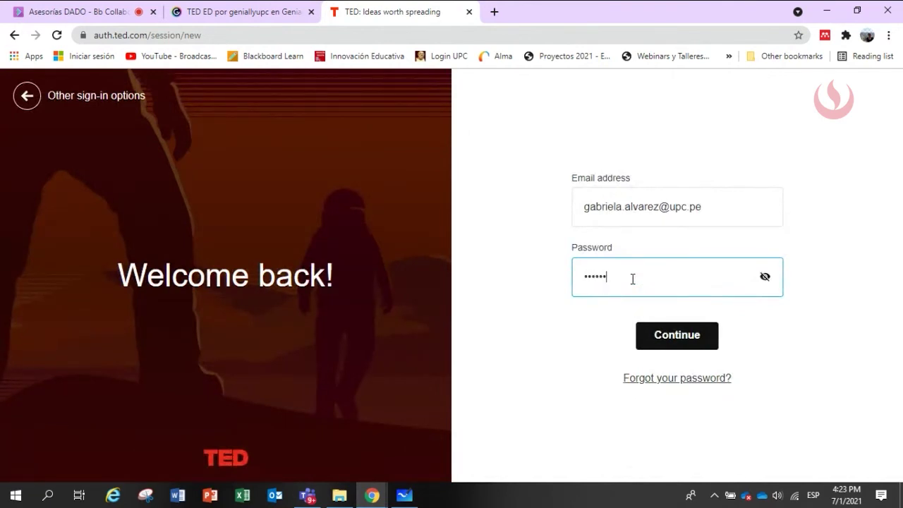
Complete the sign-in and create a lesson from the video "¿Qué es la inteligencia artificial?", dismissing the getting-started tip.
left_click(683, 344)
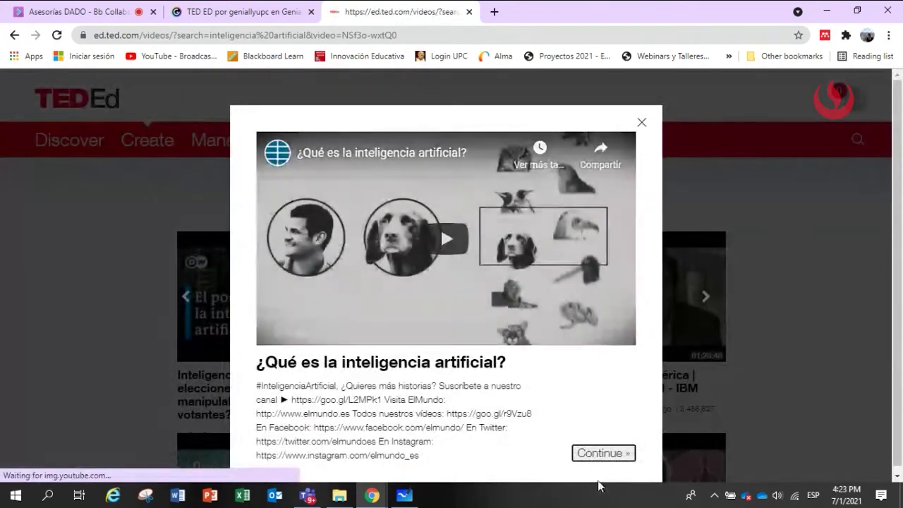
left_click(604, 454)
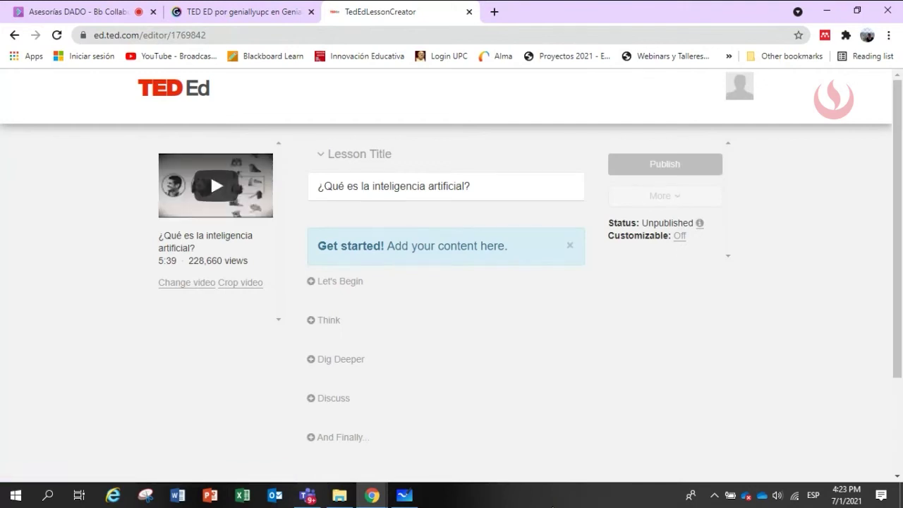
left_click(570, 247)
scroll(425, 335, "down", 1)
scroll(426, 330, "up", 1)
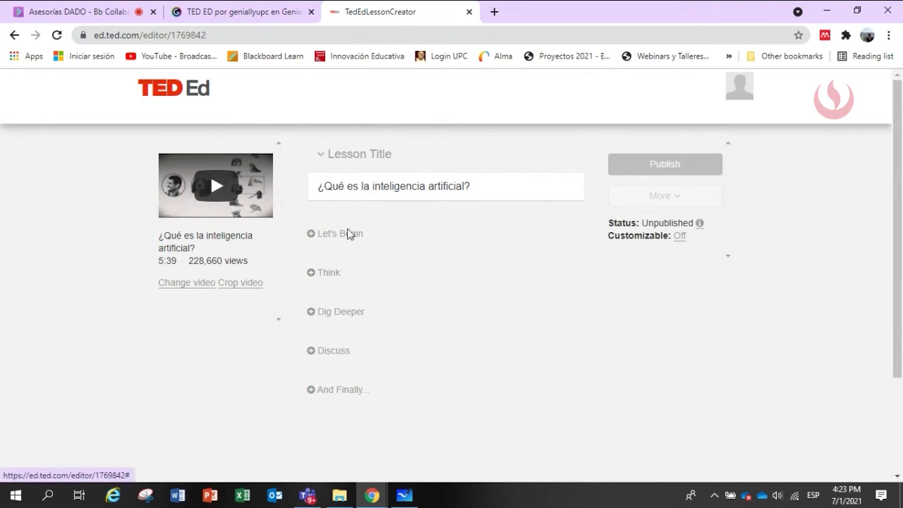
Add the Let's Begin introduction "Video que explica qué es la inteligencia artificial", save it and dismiss the draft tip.
left_click(340, 237)
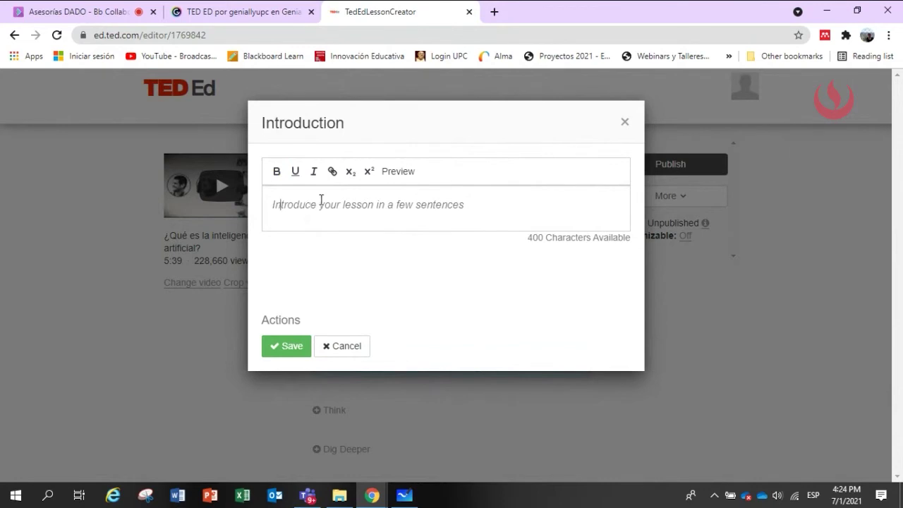
type("Video que")
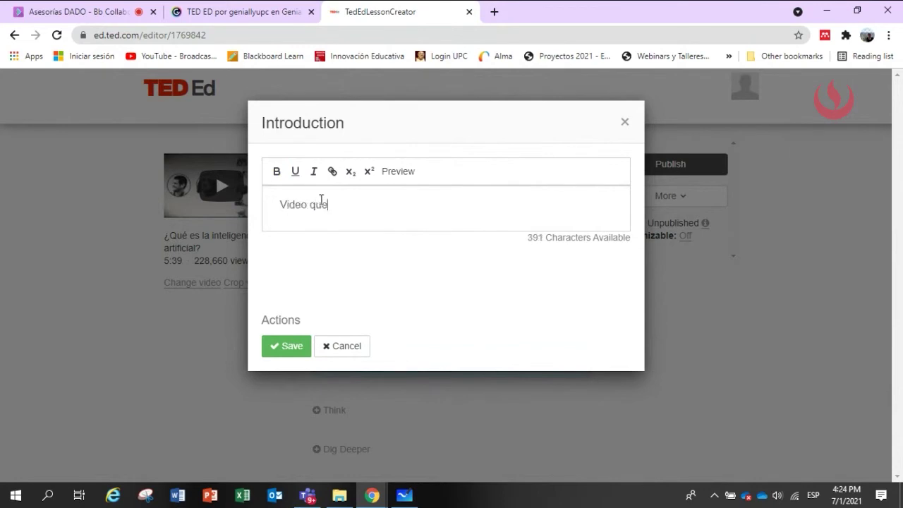
type(" explica qué es la intelige")
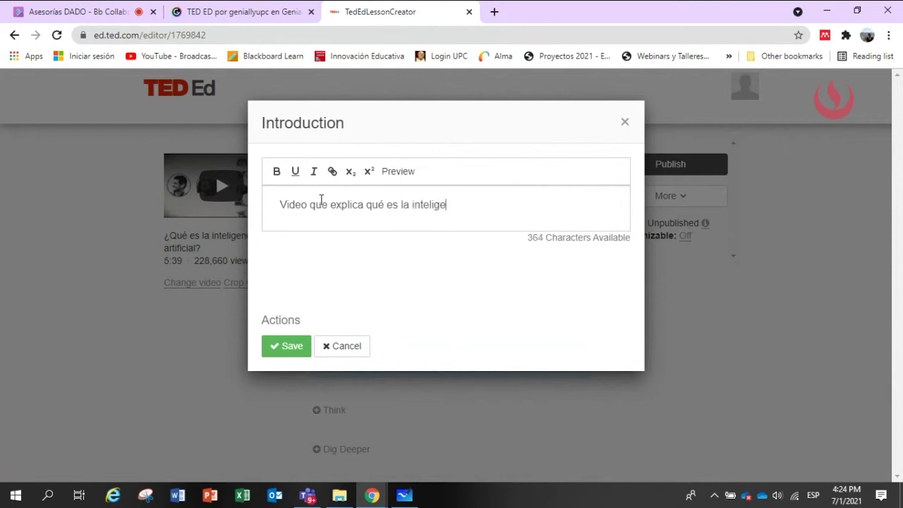
type("ncia artifial")
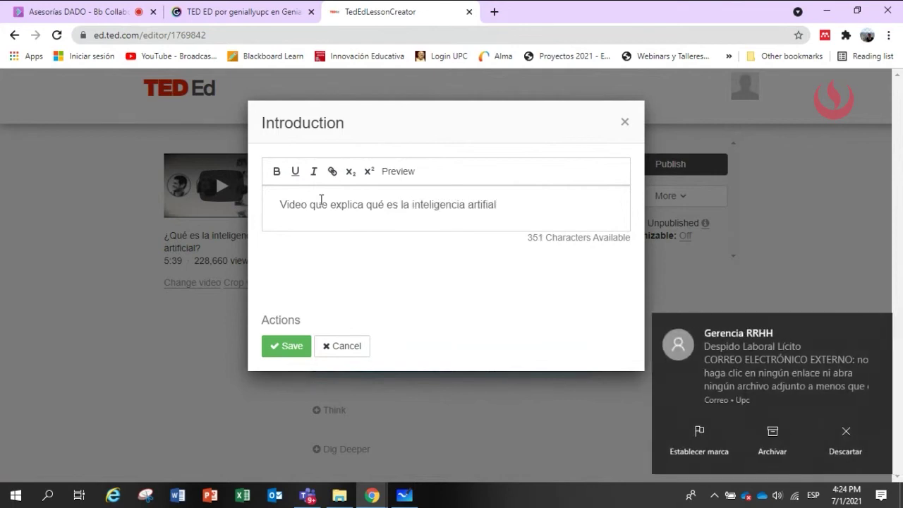
left_click(882, 323)
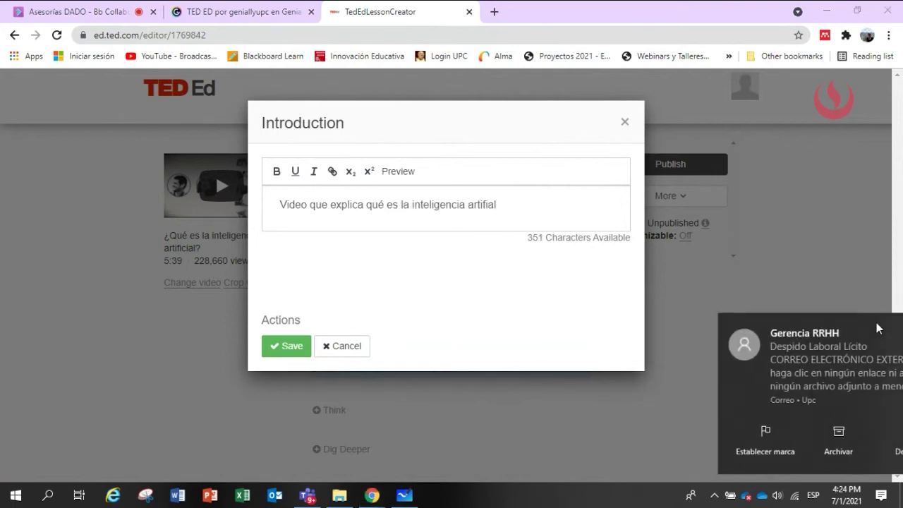
left_click(489, 205)
type("ci")
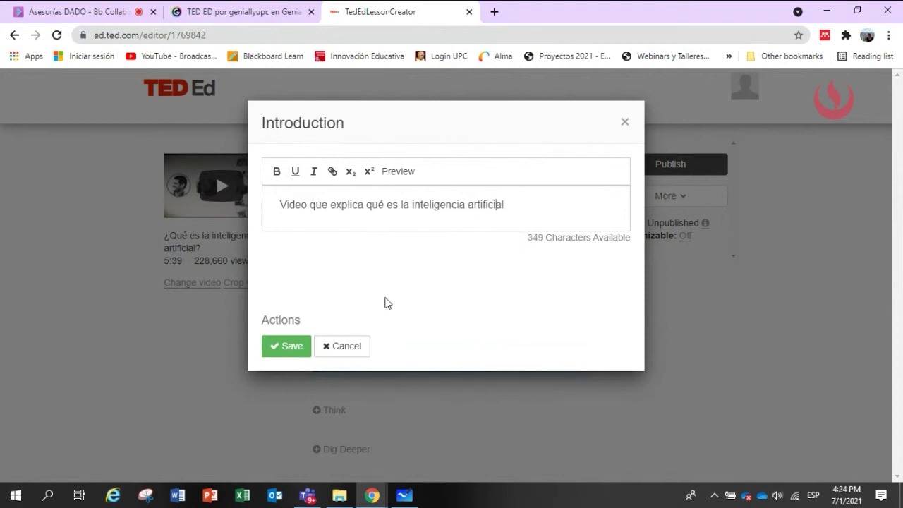
left_click(279, 347)
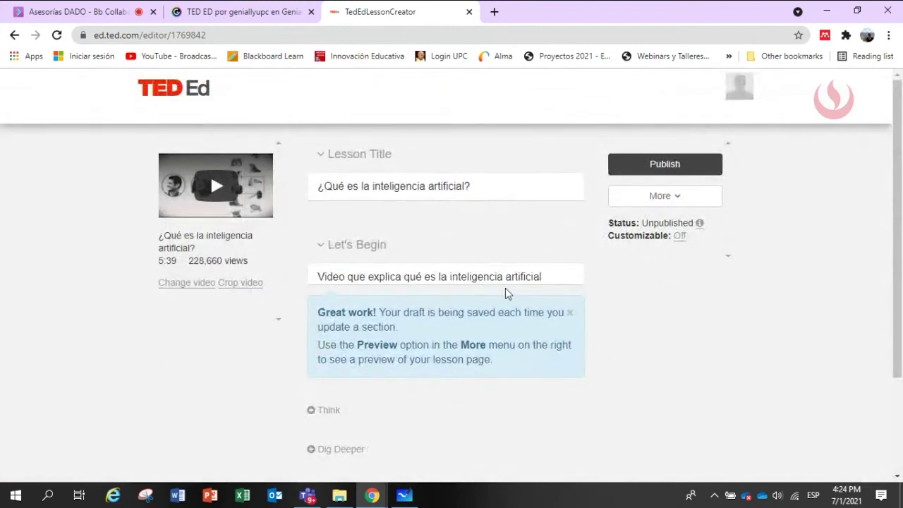
scroll(353, 344, "down", 1)
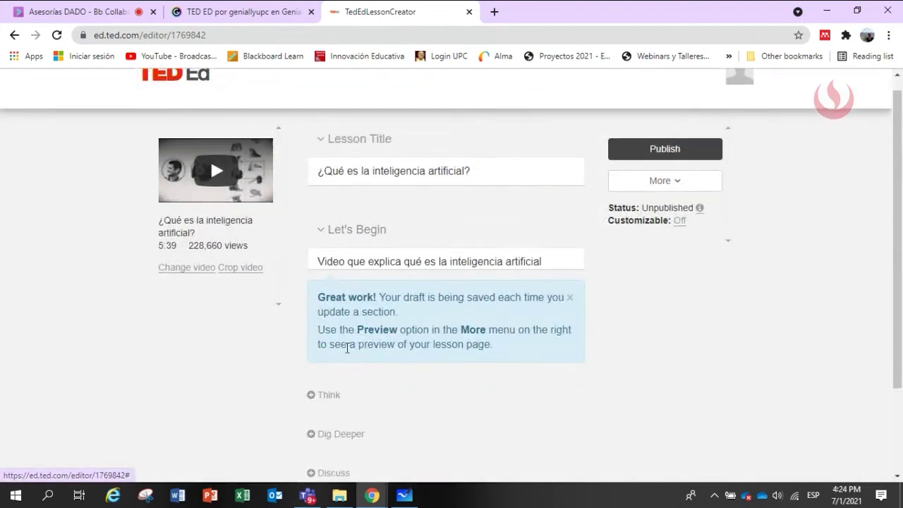
left_click(570, 247)
Start a multiple choice question in the Think section with the text "¿En qué año inició la inteligencia artificial?".
scroll(347, 202, "down", 1)
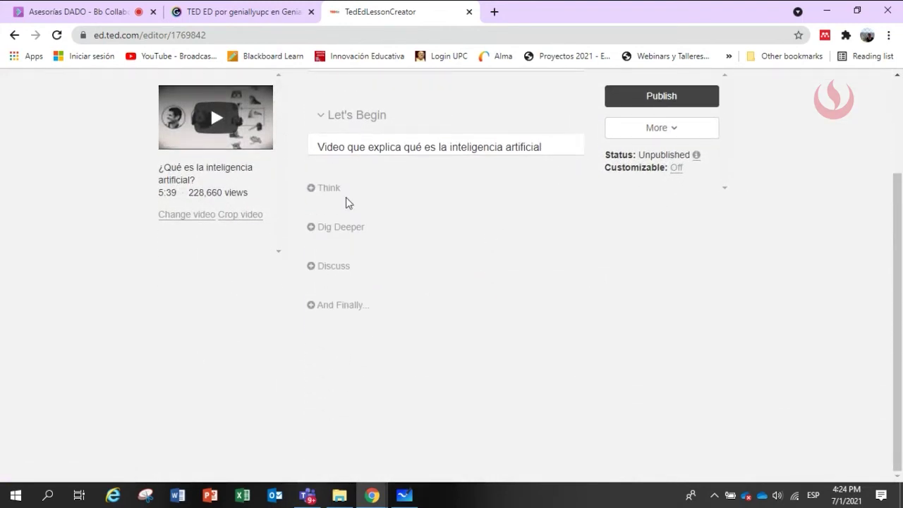
left_click(334, 189)
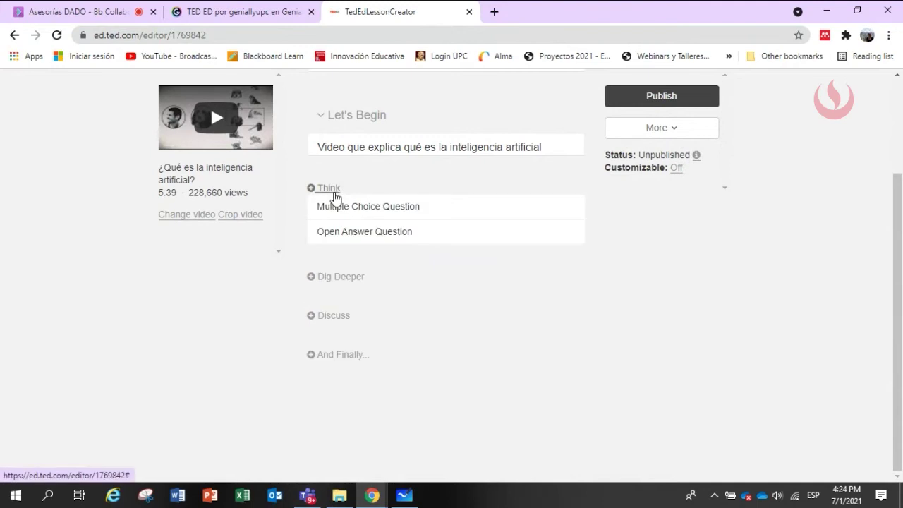
left_click(390, 209)
left_click(351, 171)
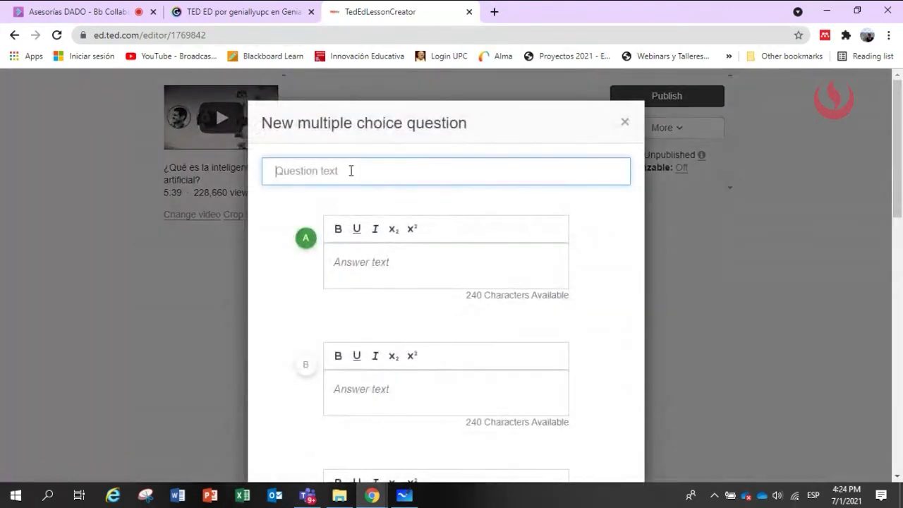
type("En")
key("BackSpace")
key("BackSpace")
key("BackSpace")
type("¿")
key("BackSpace")
type("¿En que año ini´p")
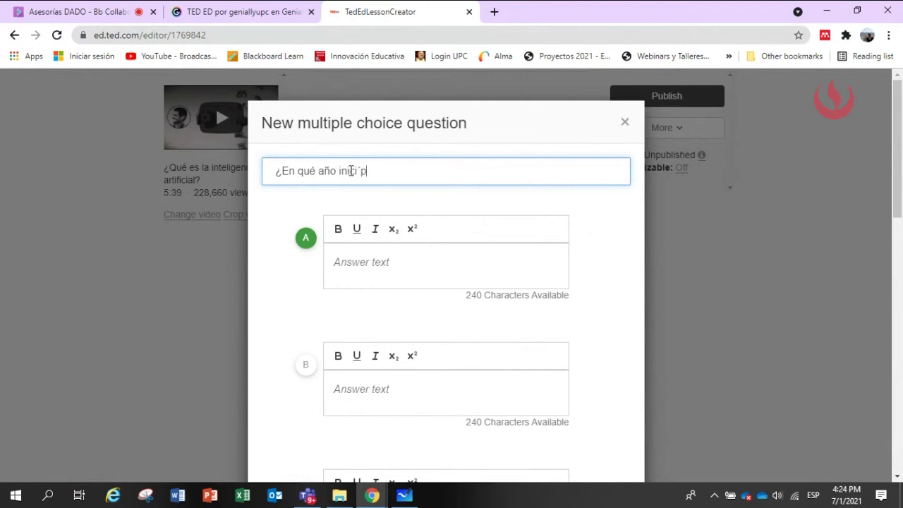
type("nteligen")
key("BackSpace")
key("BackSpace")
key("BackSpace")
type("gencia artificial?")
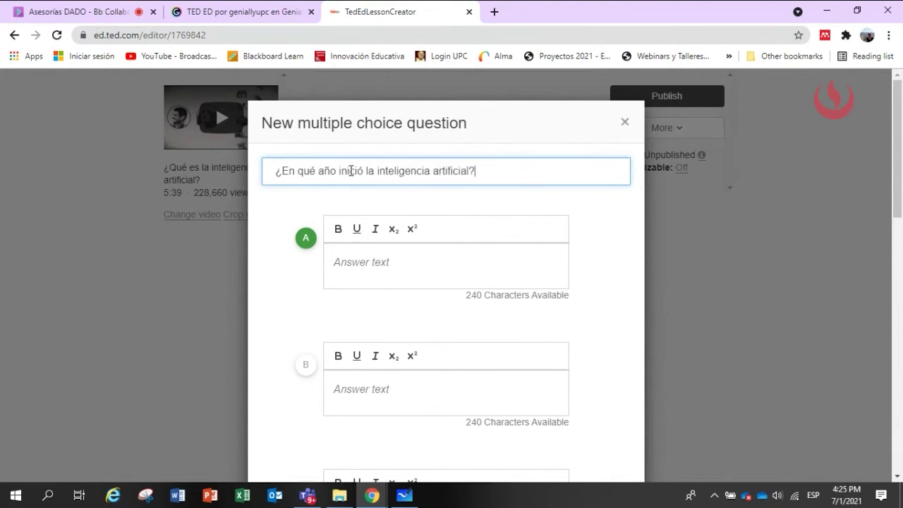
Enter 1956, 2000 and 1953 as answers A, B and C of the question.
left_click(417, 270)
type("1956")
scroll(422, 277, "down", 1)
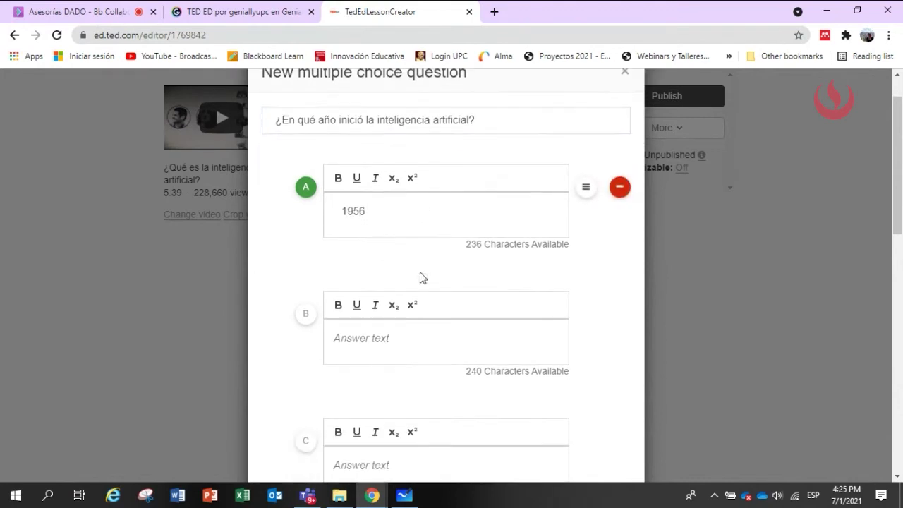
left_click(403, 327)
type("2000")
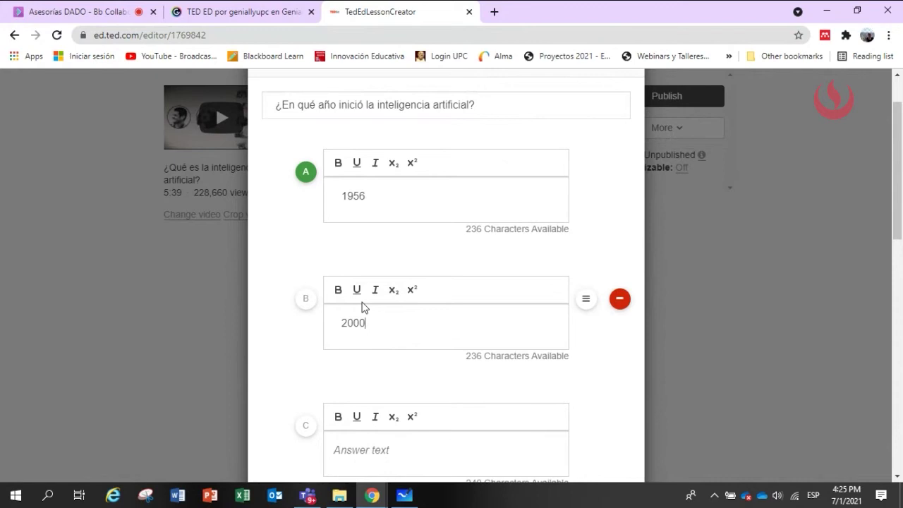
left_click(372, 457)
type("1953")
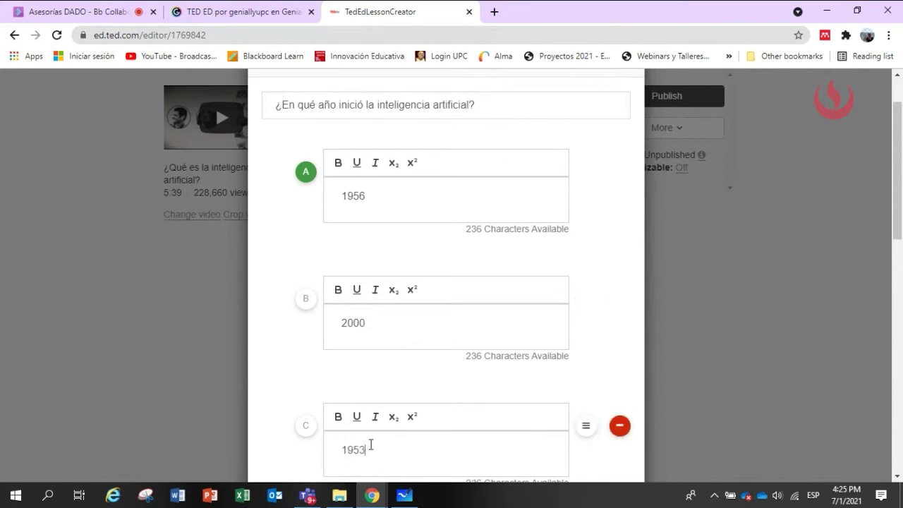
Try marking answers B and C as correct, and set answer A (1956) back as the correct one.
left_click(305, 299)
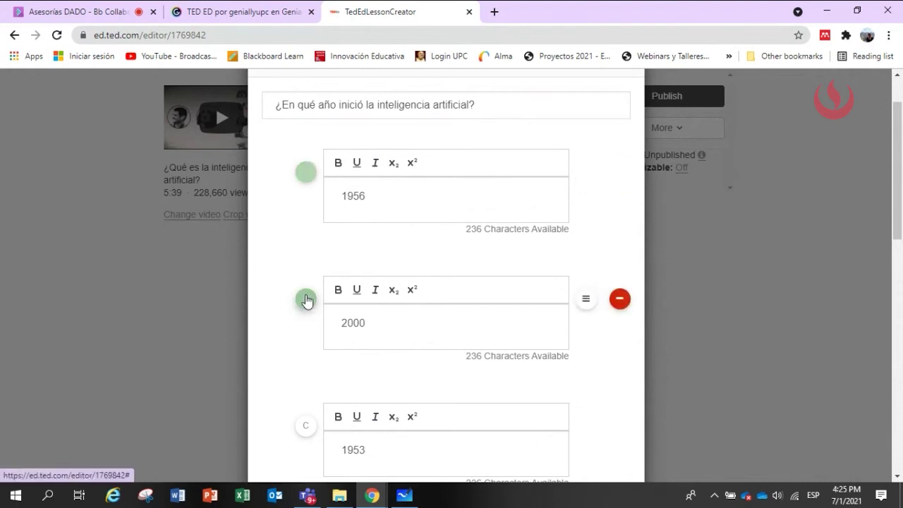
left_click(306, 426)
scroll(307, 437, "down", 1)
scroll(306, 437, "up", 2)
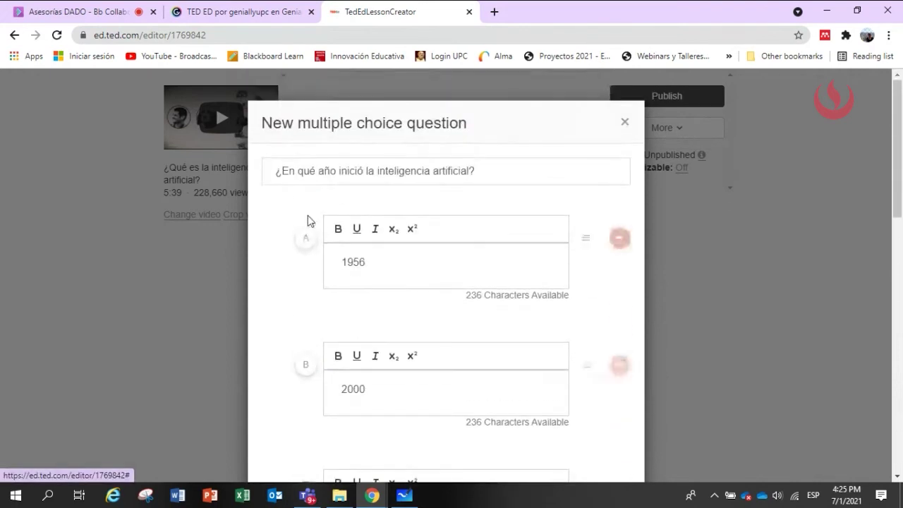
left_click(304, 240)
Set the question's video hint timecode to 0:16 and save the multiple choice question.
scroll(298, 282, "down", 2)
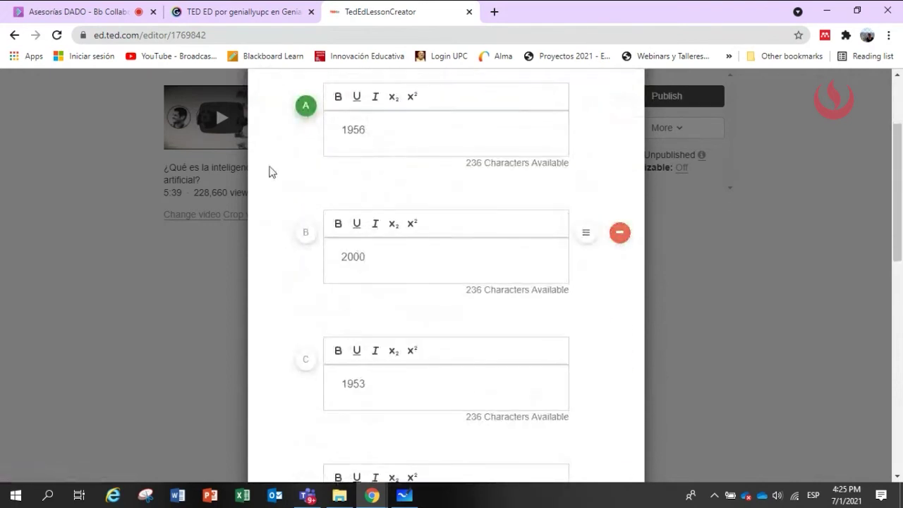
scroll(339, 268, "down", 2)
scroll(345, 405, "down", 1)
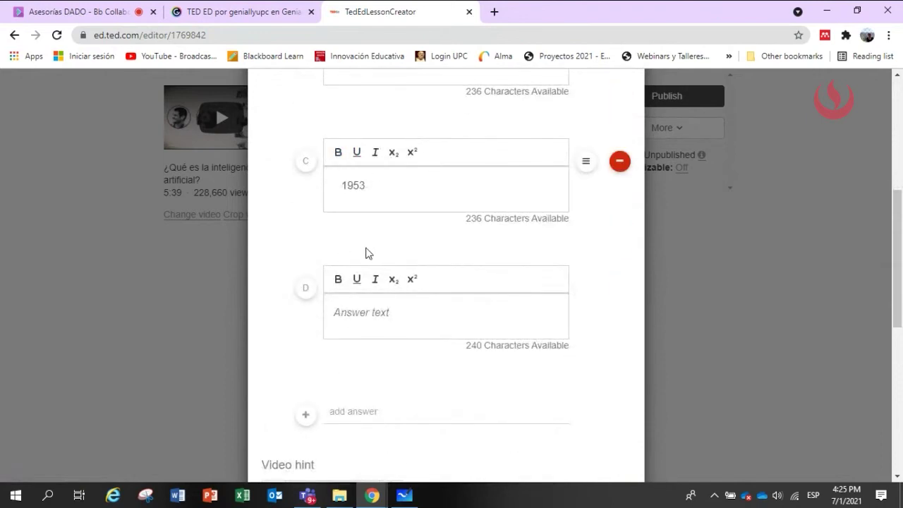
scroll(447, 353, "down", 2)
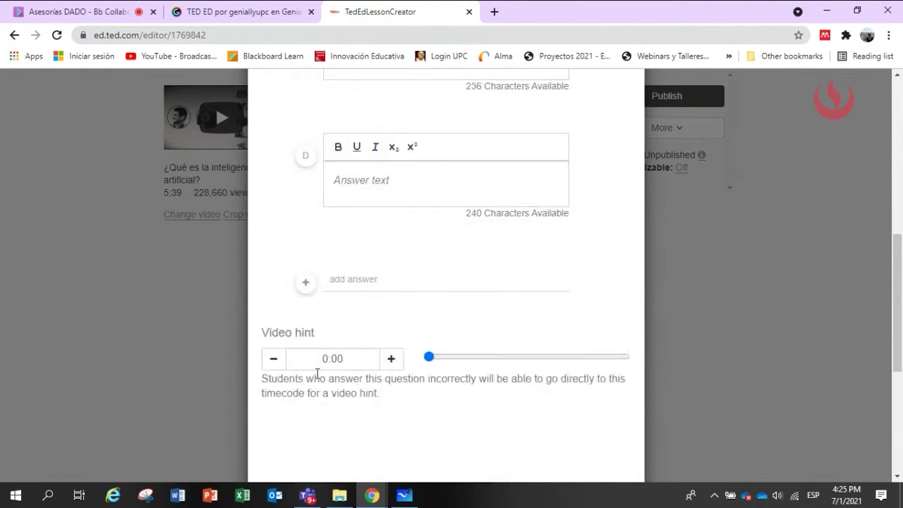
left_click_drag(447, 358, 444, 359)
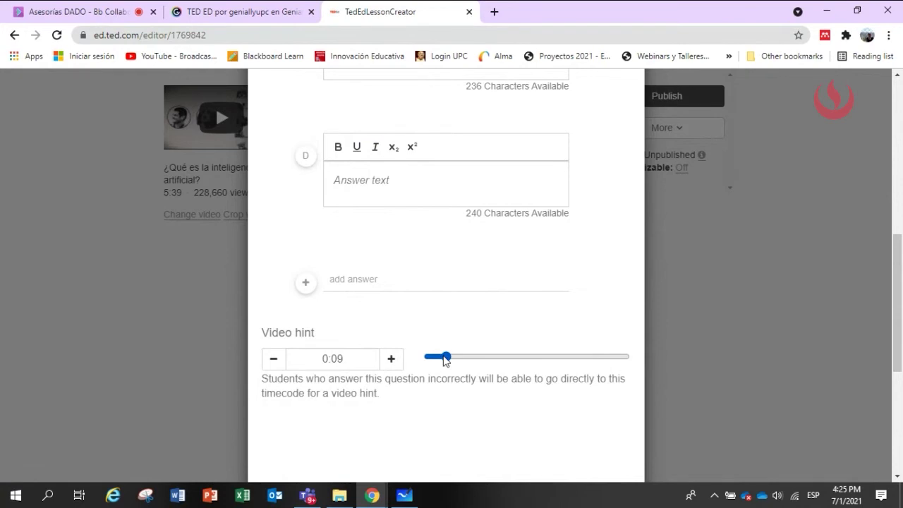
left_click(460, 361)
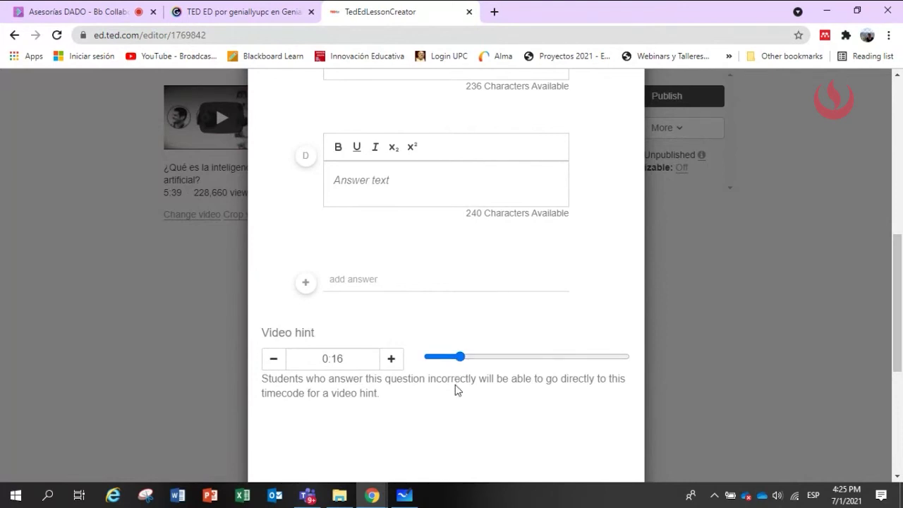
scroll(455, 390, "down", 2)
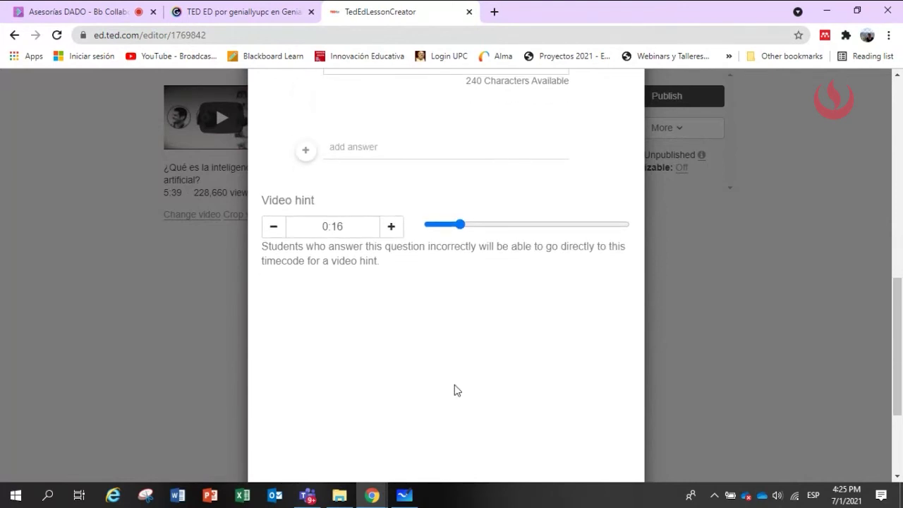
scroll(455, 390, "down", 3)
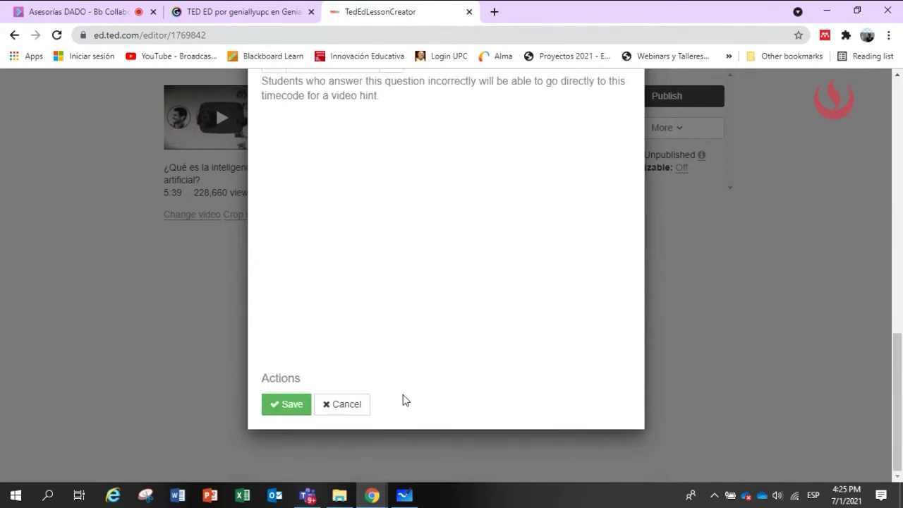
left_click(291, 405)
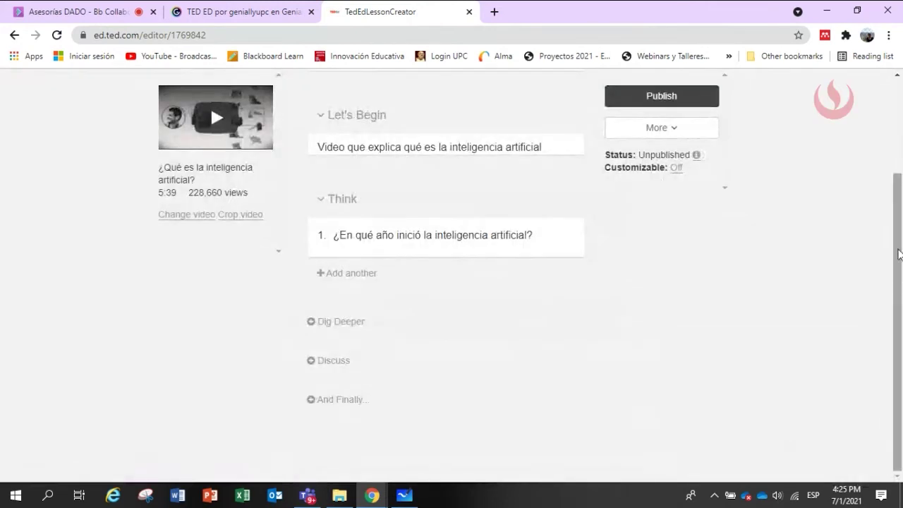
Add an open answer question reading "Indique en sus propias palabras qué es la IA" to the Think section and save it.
left_click(369, 275)
left_click(388, 331)
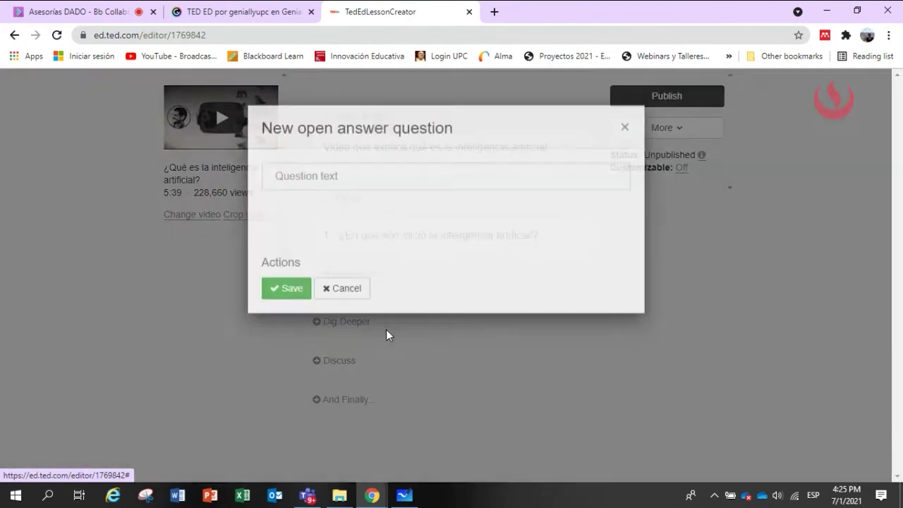
left_click(309, 170)
type("Indiquen en sus propias palabras qué es la IA")
left_click(313, 170)
key("BackSpace")
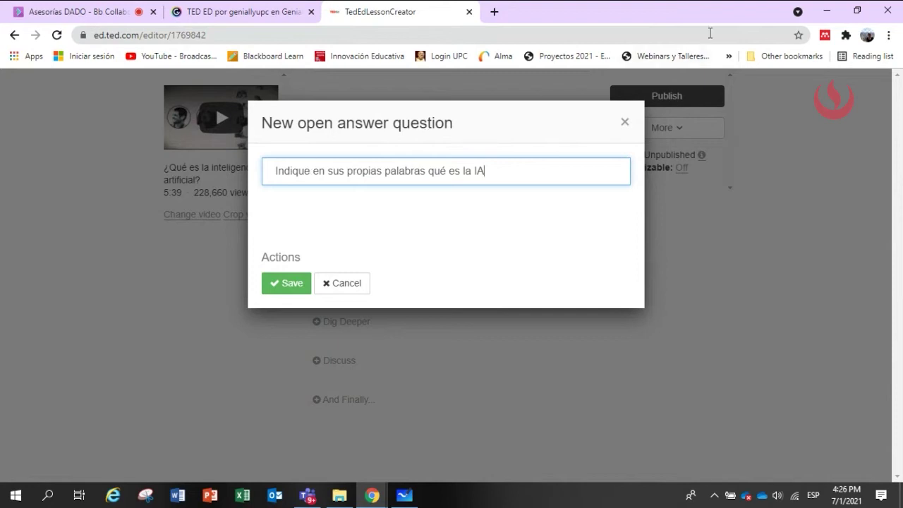
left_click(301, 285)
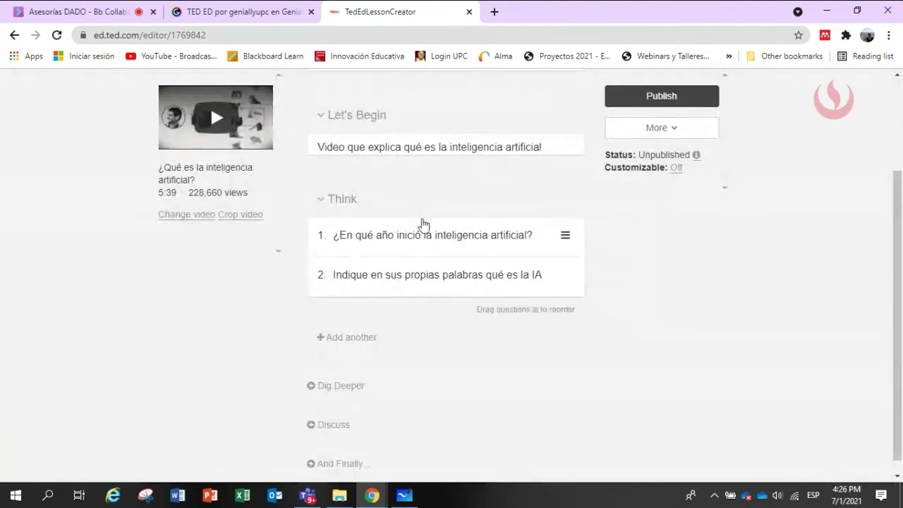
Try reordering the Think questions by moving the open answer question.
mouse_move(566, 276)
left_mouse_down()
mouse_move(566, 235)
mouse_move(564, 276)
left_mouse_up()
mouse_move(564, 275)
left_mouse_down()
mouse_move(555, 216)
mouse_move(563, 329)
mouse_move(564, 216)
mouse_move(564, 276)
left_mouse_up()
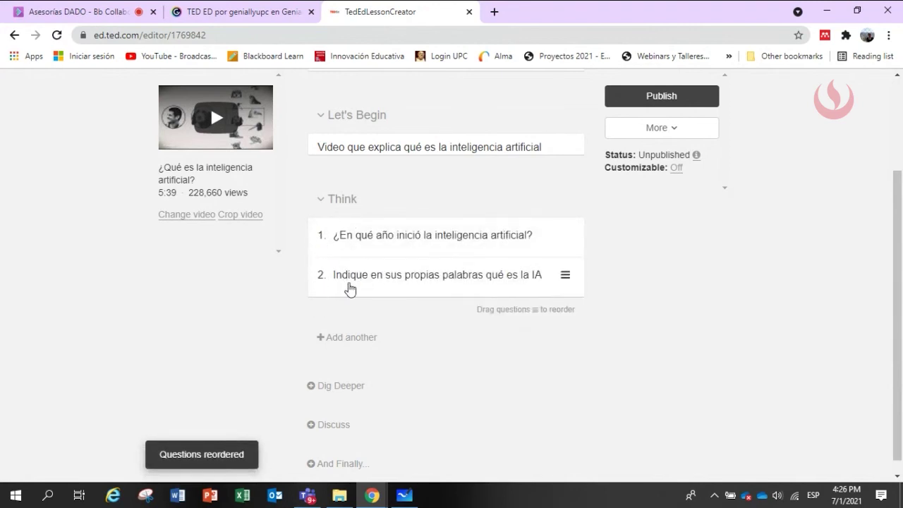
Create another multiple choice question in the Think section reading "Responde aquí" with the answers A, B and C.
left_click(374, 338)
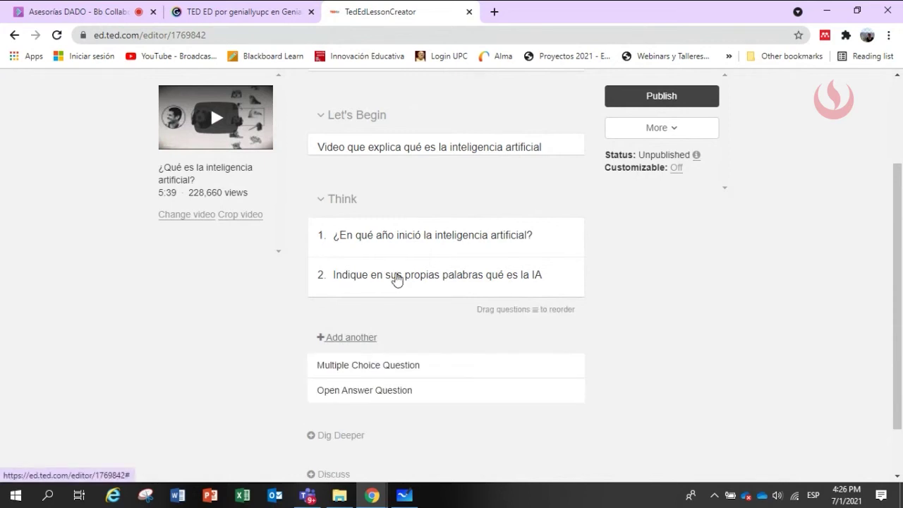
left_click(393, 362)
left_click(375, 172)
type("Responde")
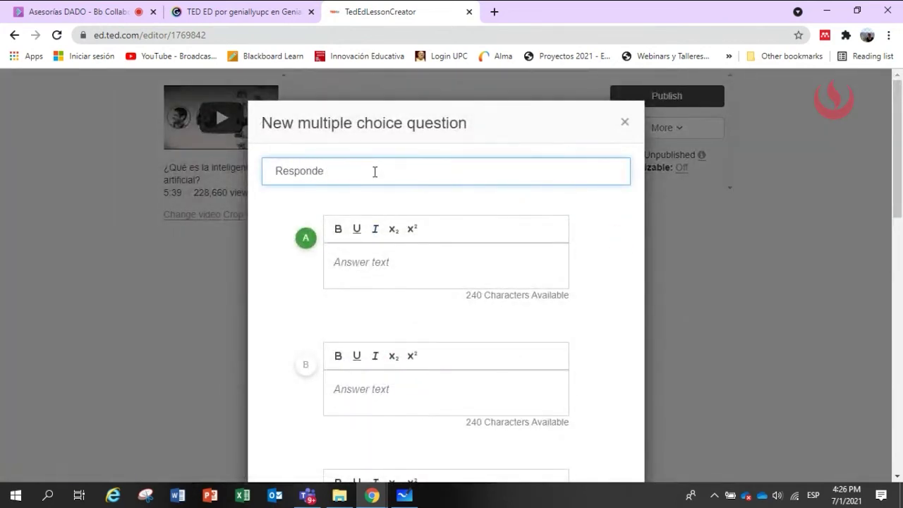
left_click(364, 260)
type("A")
left_click(393, 408)
type("B")
scroll(381, 403, "down", 3)
left_click(355, 318)
type("C")
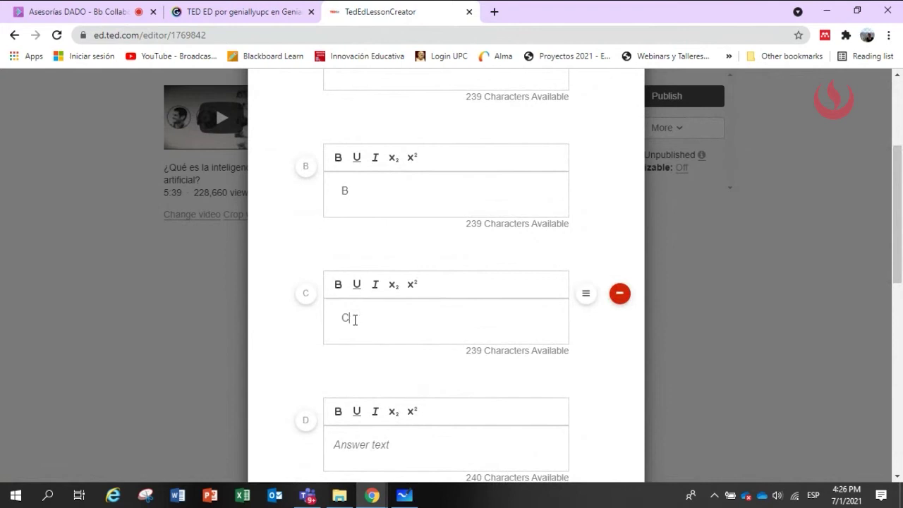
Mark answer B as correct, set the video hint timecode to 1:02 and save the multiple choice question.
scroll(357, 332, "up", 3)
scroll(296, 319, "down", 2)
left_click(306, 299)
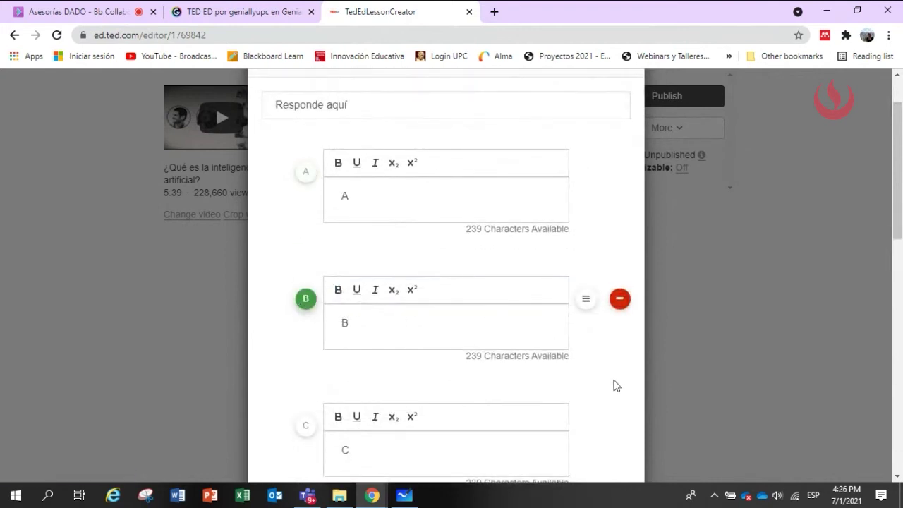
scroll(597, 395, "down", 5)
left_click_drag(429, 225, 552, 225)
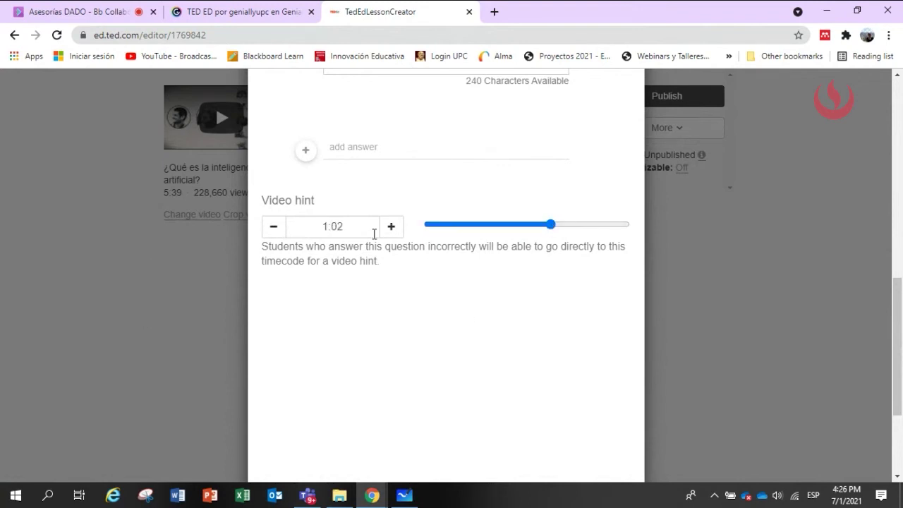
scroll(456, 324, "down", 5)
left_click(303, 404)
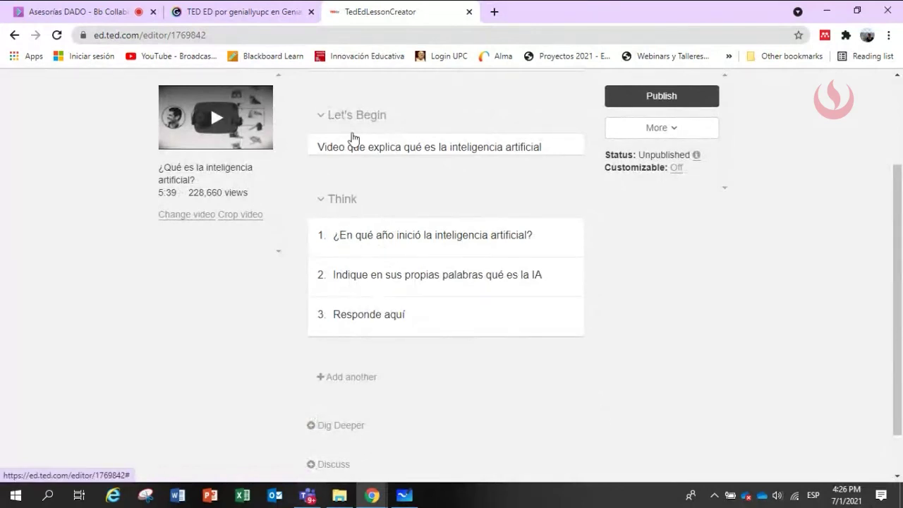
Add a Dig Deeper section to the lesson and find Google Académico in a new browser tab.
scroll(206, 343, "down", 1)
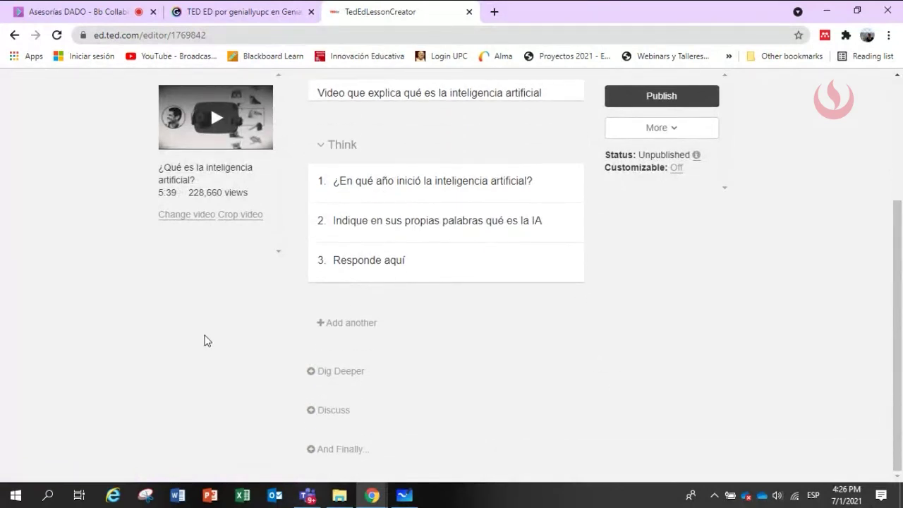
left_click(326, 372)
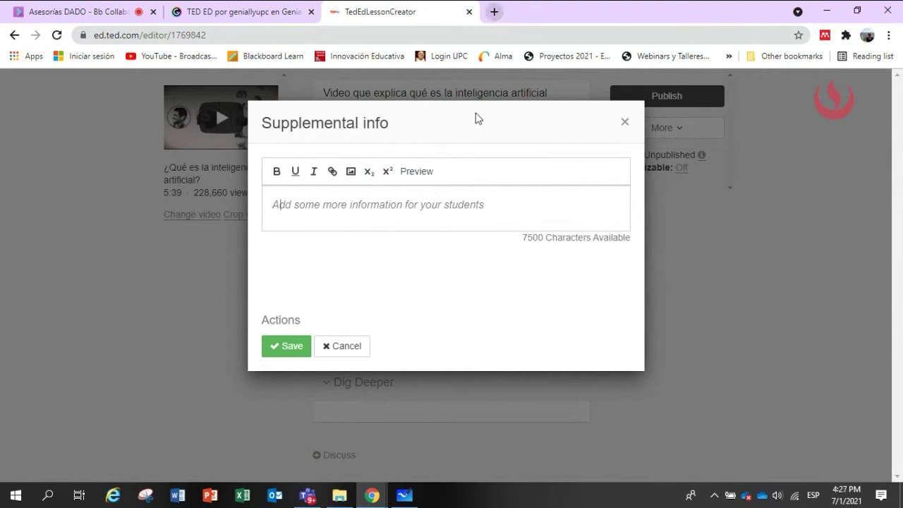
left_click(496, 10)
type("ACADEMICO")
key("Return")
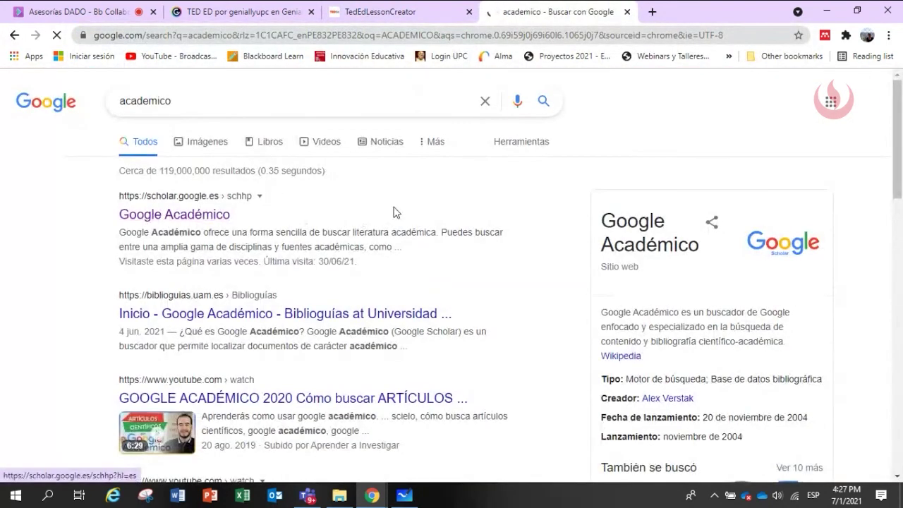
left_click(319, 214)
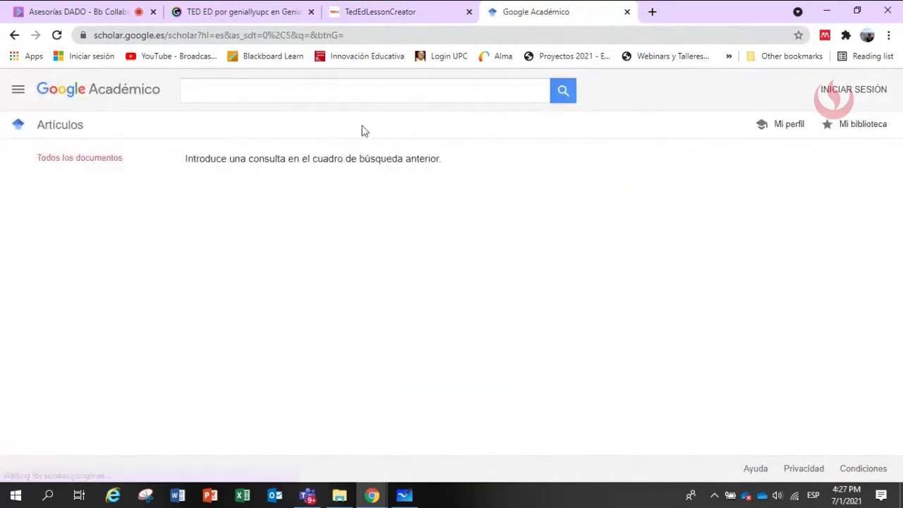
Search Google Académico for "ia".
left_click(366, 93)
type("ia")
key("Return")
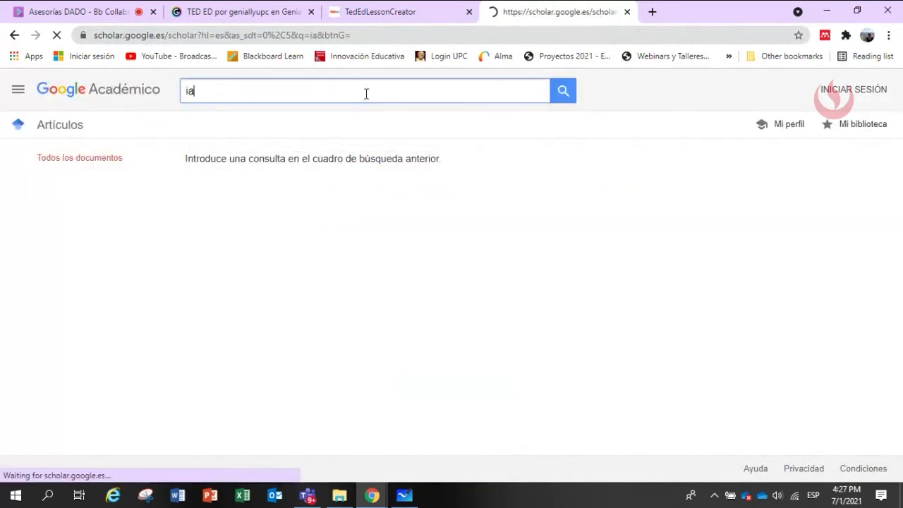
Search for "inteligencia artificial en la medicina" and open the article "Aplicaciones de la inteligencia artificial en la Medicina: perspectivas y problemas".
double_click(232, 99)
type("INTELIGENCIA")
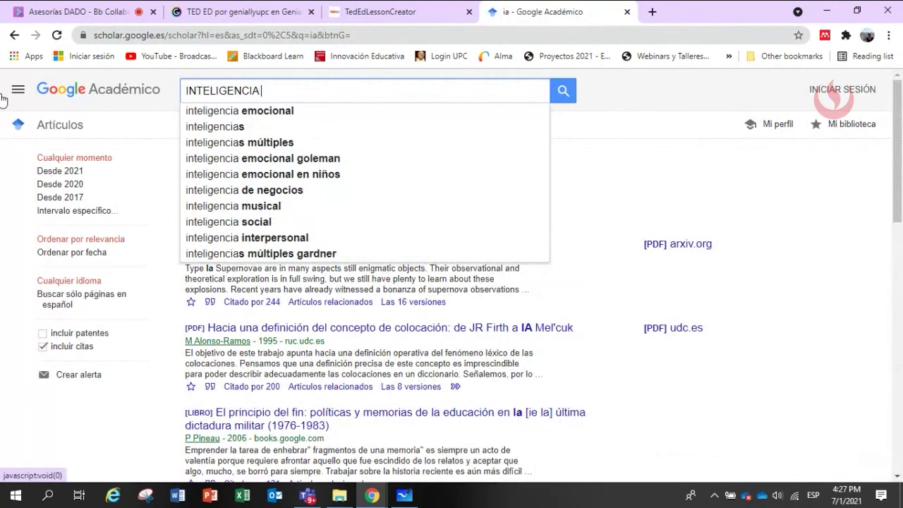
type(" AR")
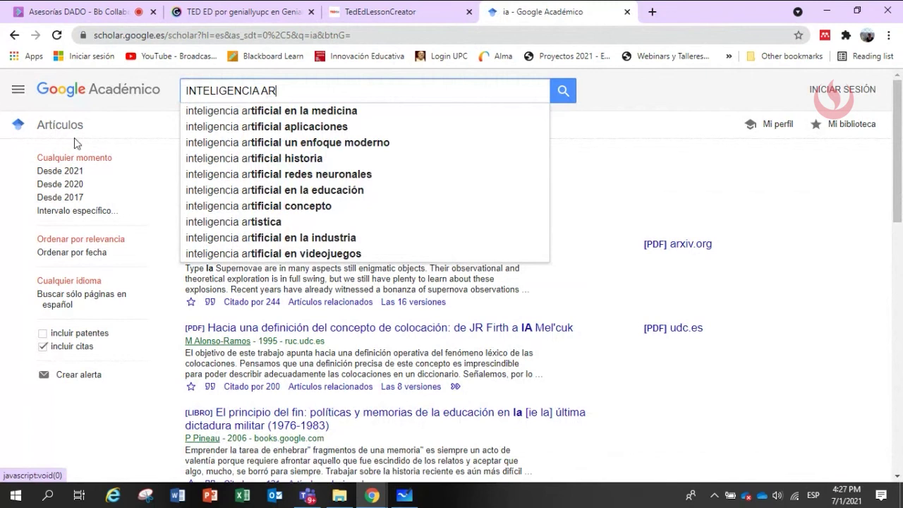
left_click(310, 115)
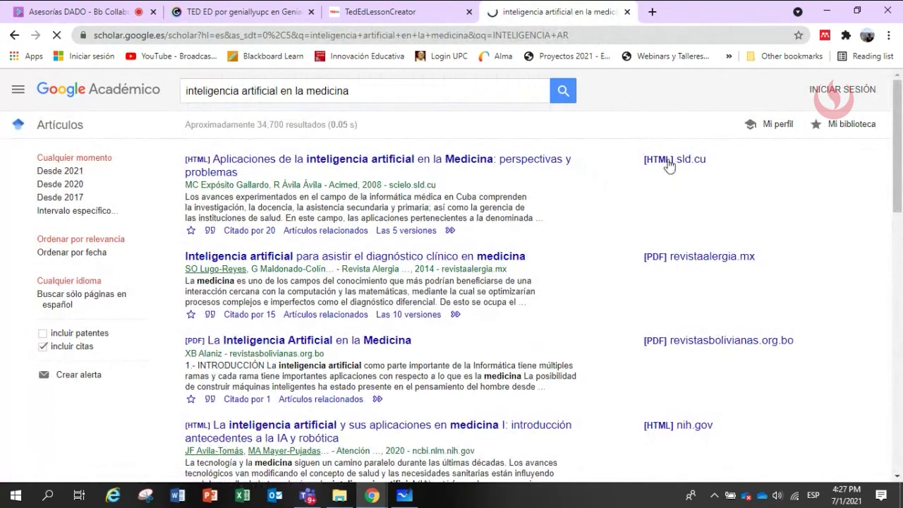
left_click(446, 163)
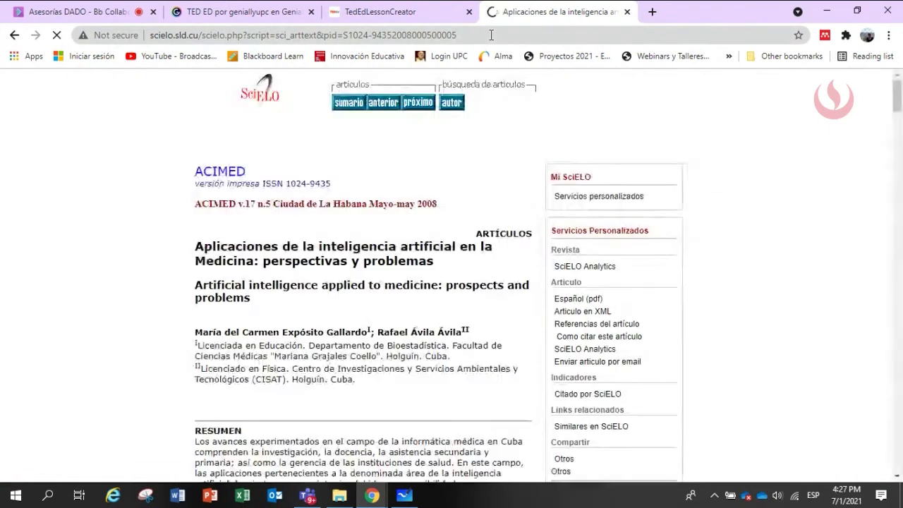
Copy the SciELO article's web address into the lesson's Dig Deeper supplemental info and put "Leer el artículo:" before it.
left_click(491, 34)
key("ctrl+c")
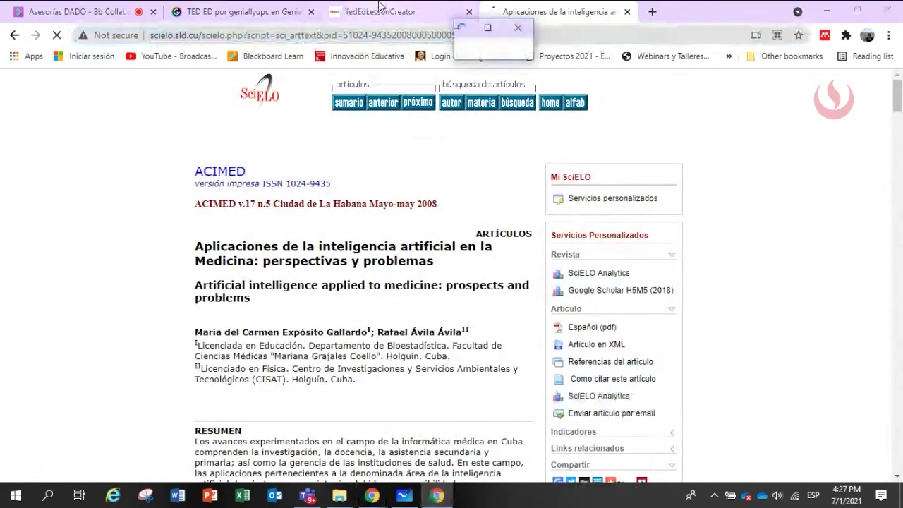
left_click(377, 12)
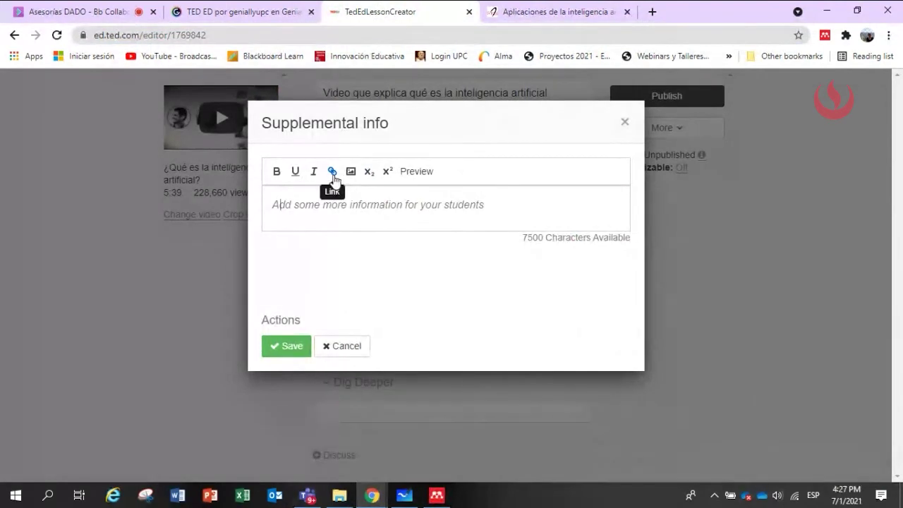
key("ctrl+v")
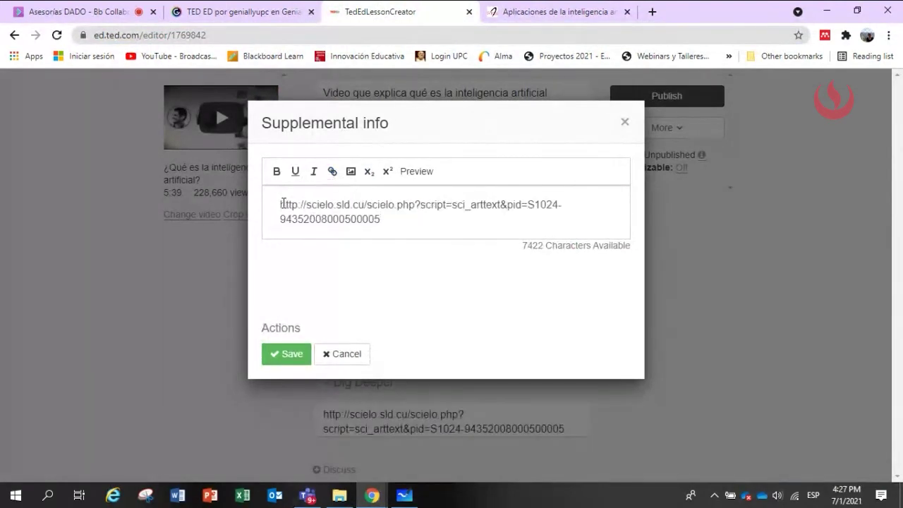
left_click(282, 204)
type("Leer el arti")
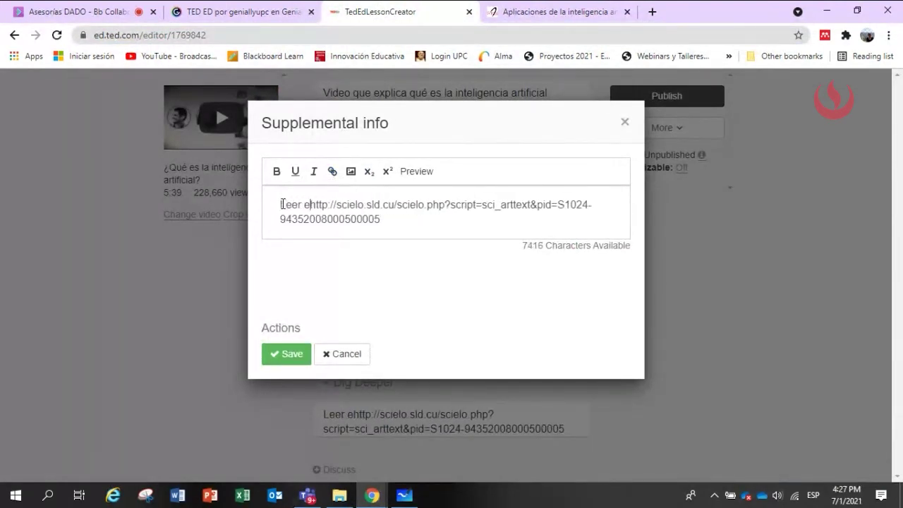
type("culo:")
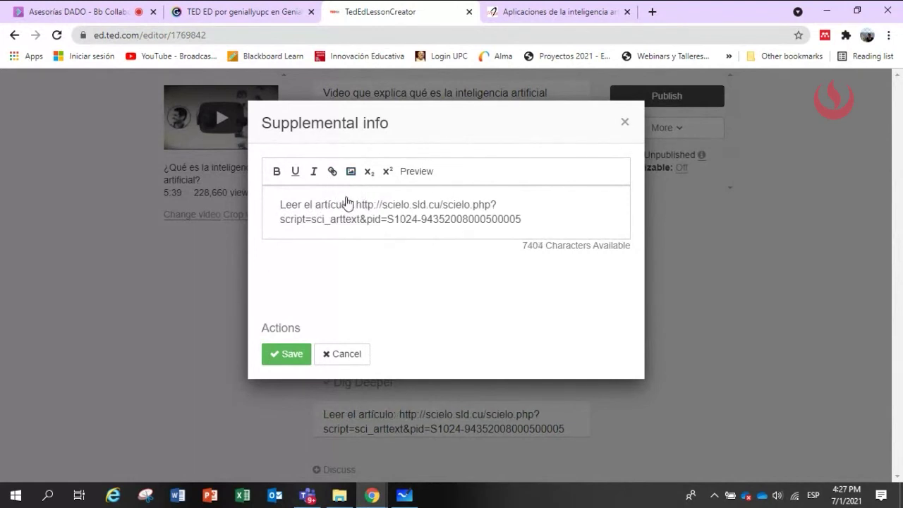
Link the word "artículo" to the copied article address and save the supplemental info.
left_click_drag(316, 205, 351, 207)
left_click(332, 171)
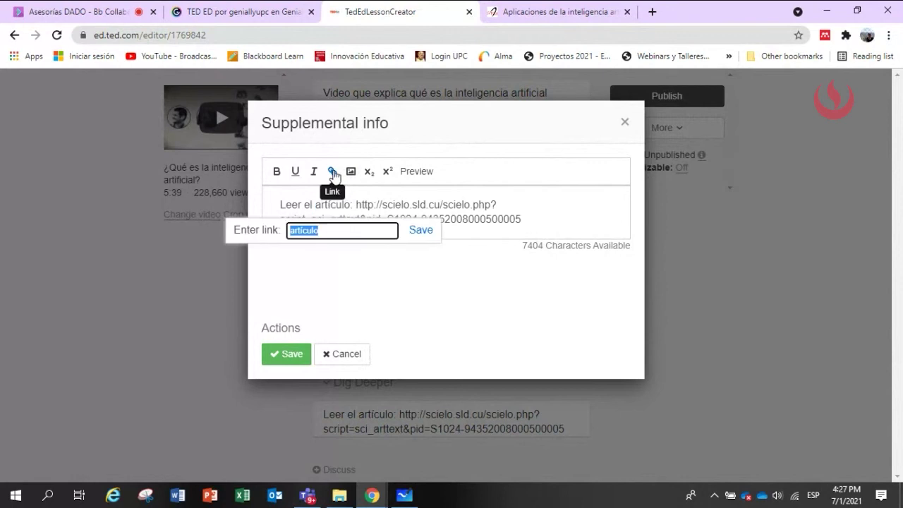
key("ctrl+v")
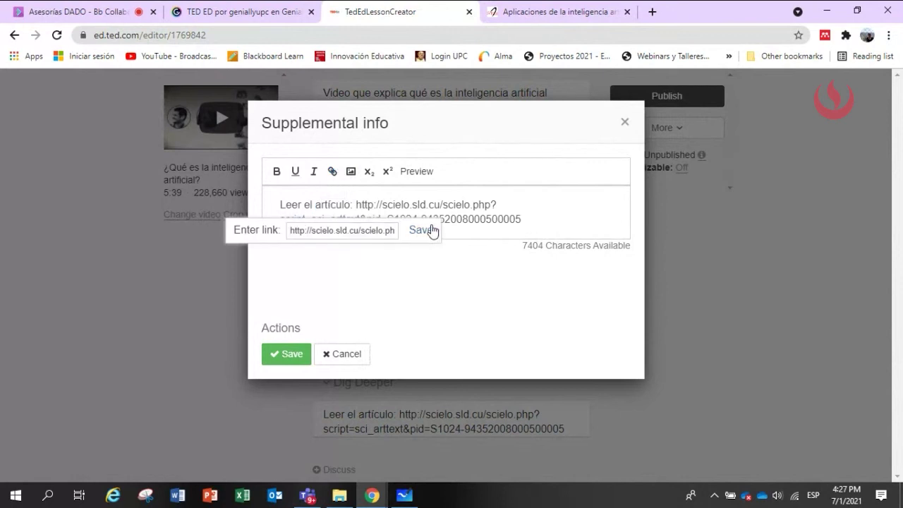
left_click(422, 232)
left_click(361, 218)
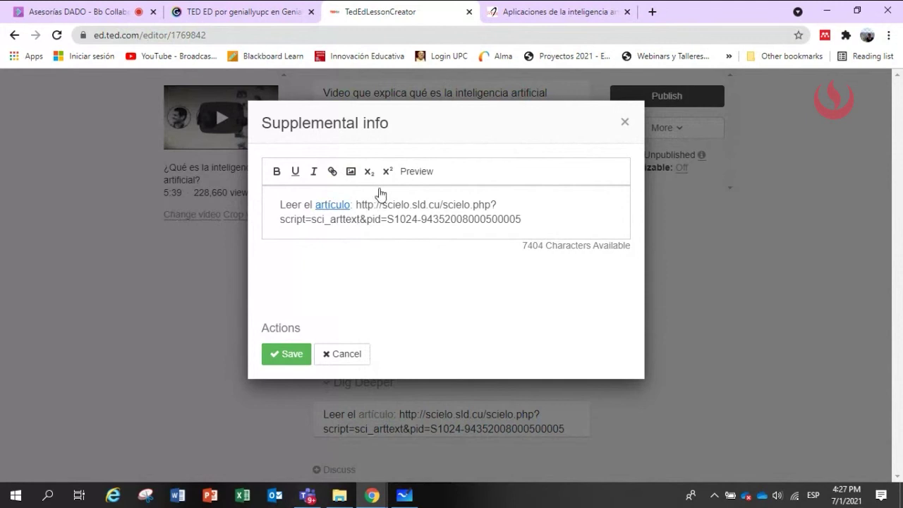
left_click(283, 353)
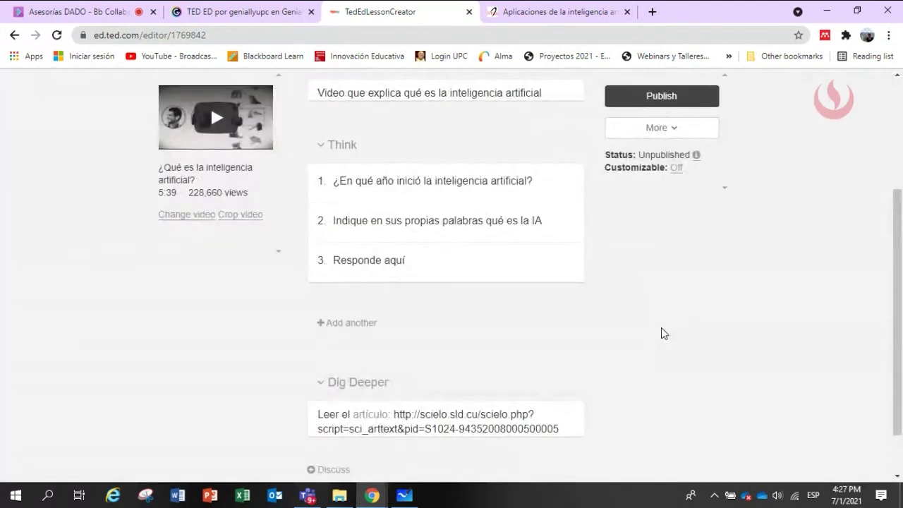
Reopen the saved Dig Deeper supplemental info to review its content, and close it without editing.
scroll(661, 333, "down", 1)
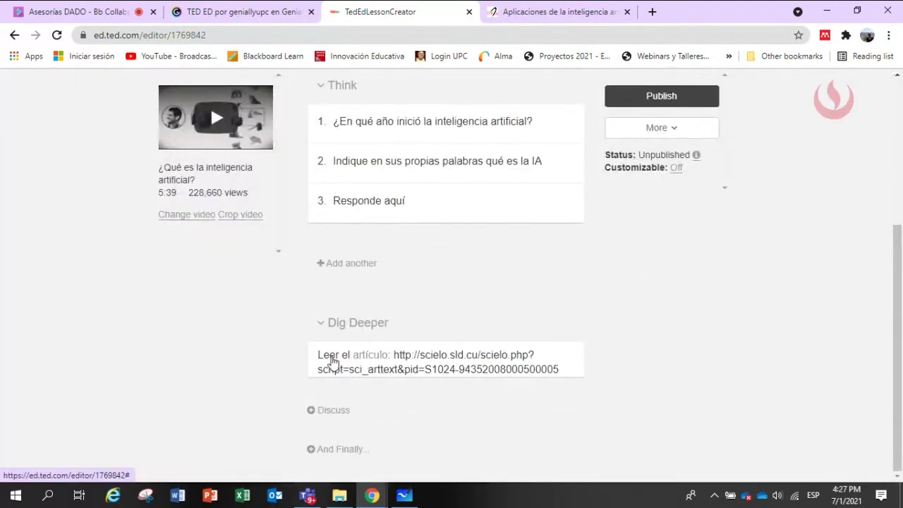
left_click(369, 361)
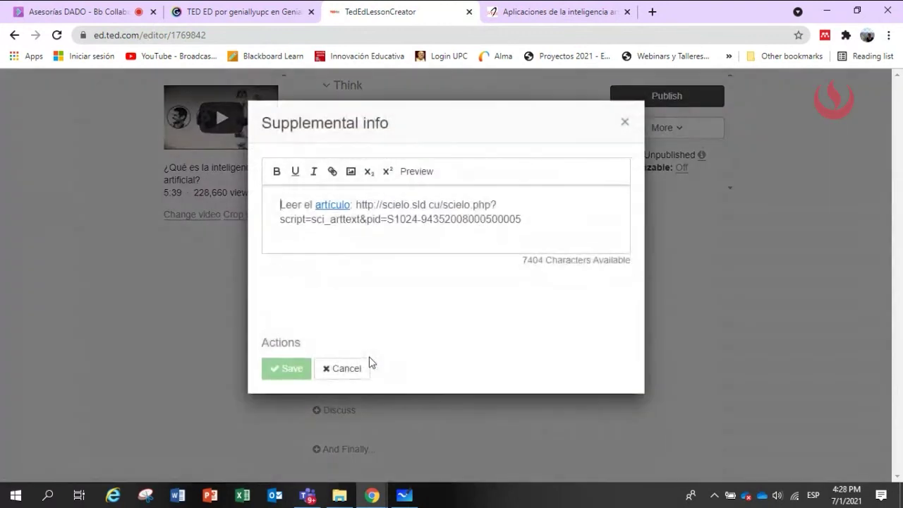
left_click(624, 123)
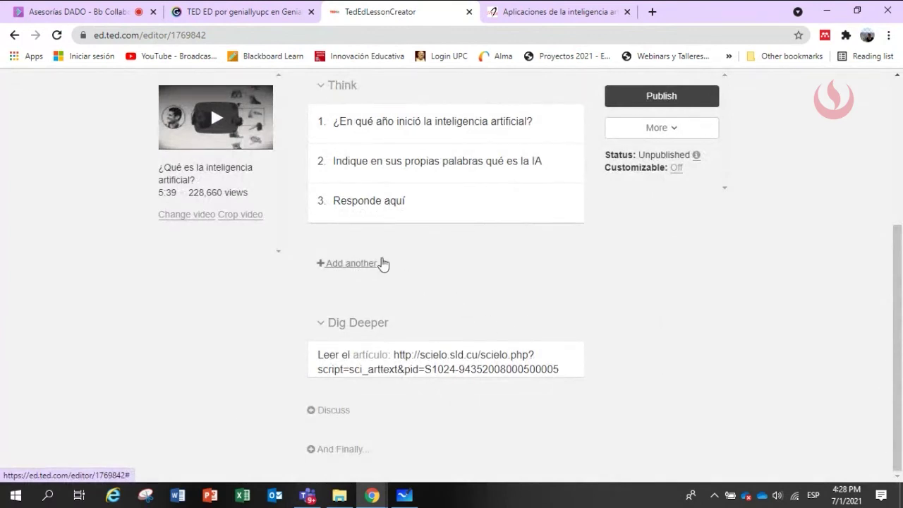
Add a discussion with the prompt "El futuro de la IA" and the description "Mencione 5 puntos", and save it.
left_click(332, 411)
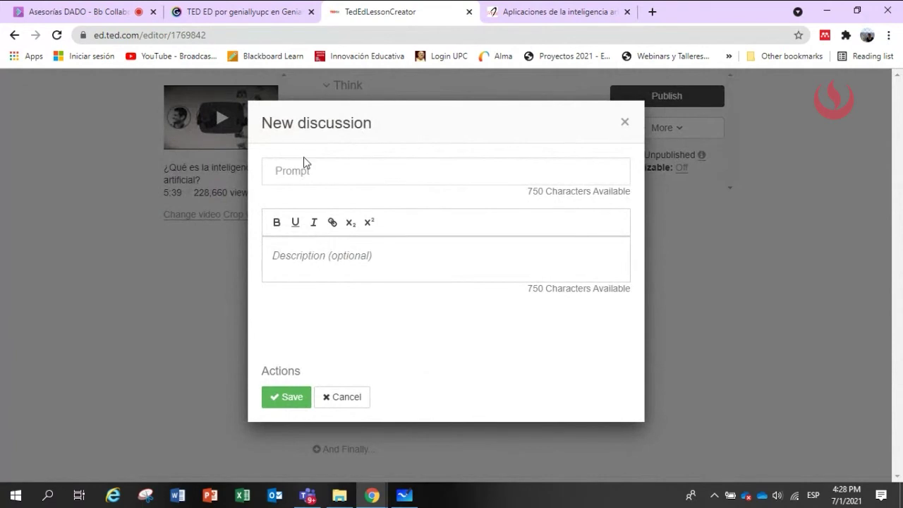
left_click(335, 183)
type("El futuro de la IA")
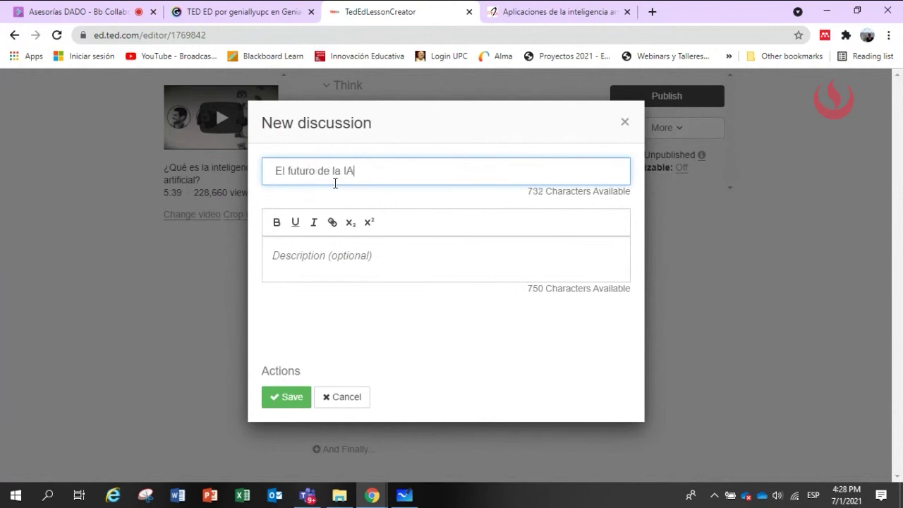
left_click(399, 256)
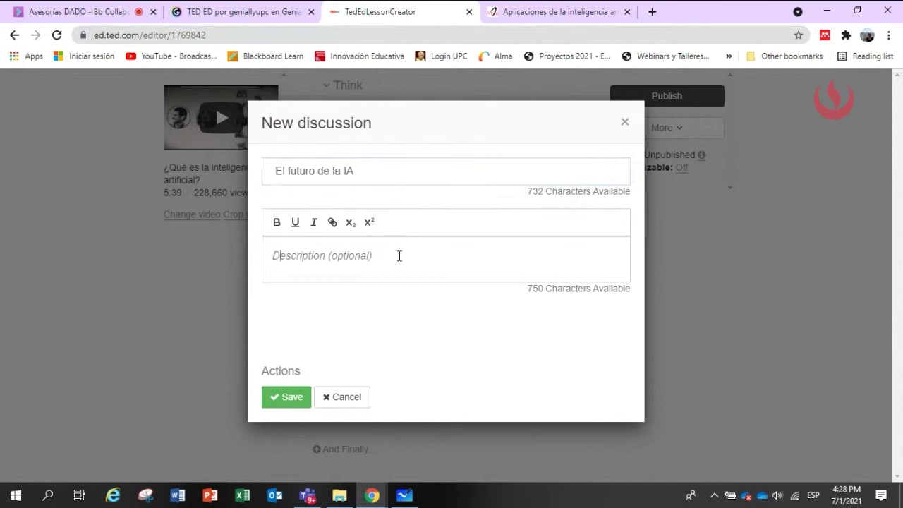
type("Mencione 5 puntos")
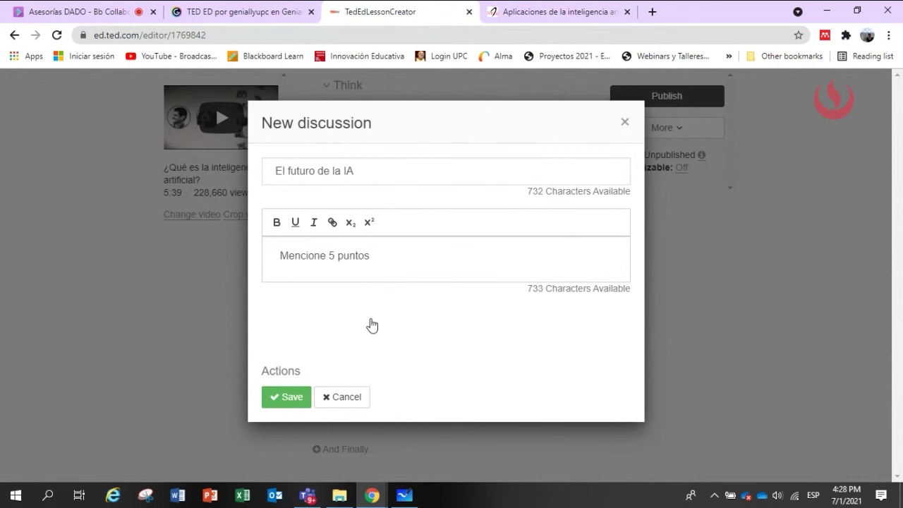
left_click(302, 399)
Add a conclusion to the lesson with the two numbered lines "1. Final" and "2. Conclusión", and save it.
scroll(587, 360, "down", 1)
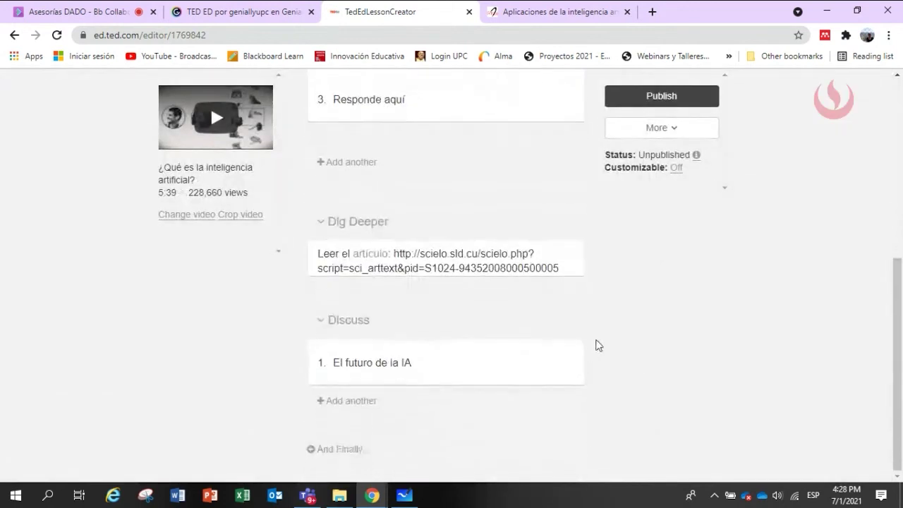
left_click(335, 449)
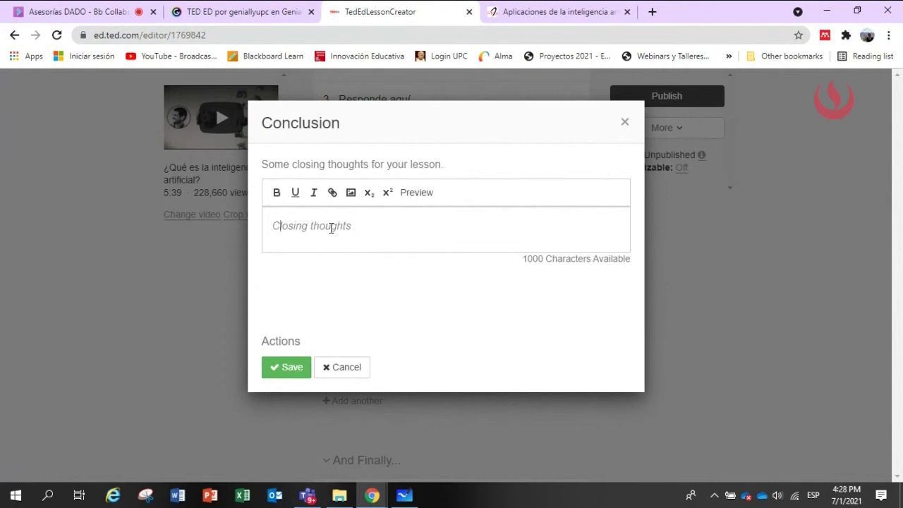
left_click(331, 225)
type("1")
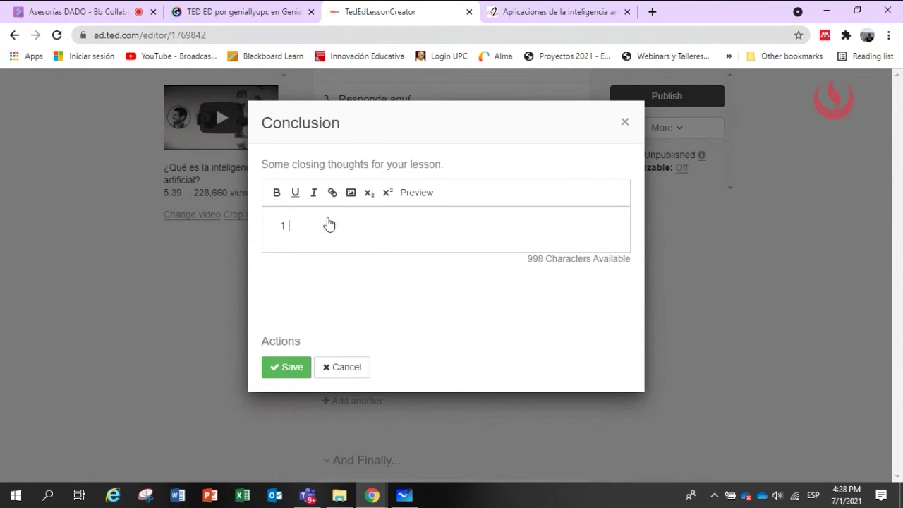
type(". Final")
key("Return")
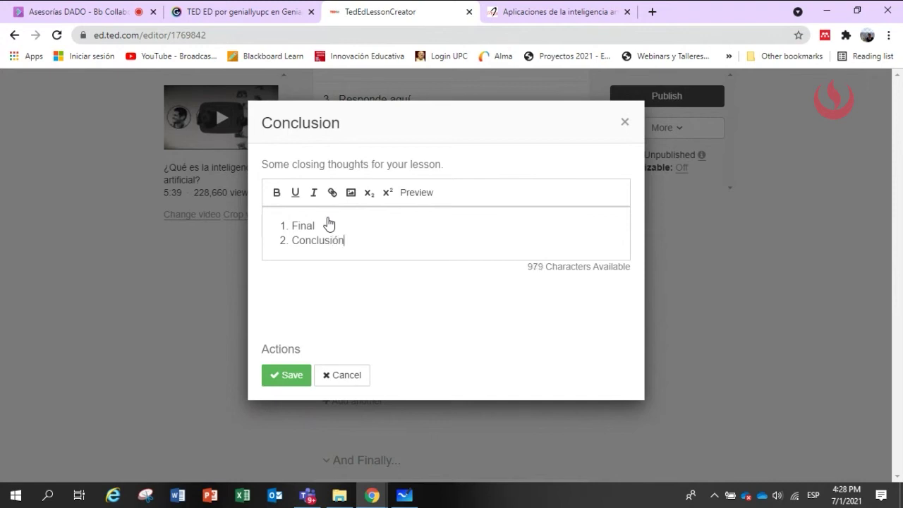
left_click(286, 375)
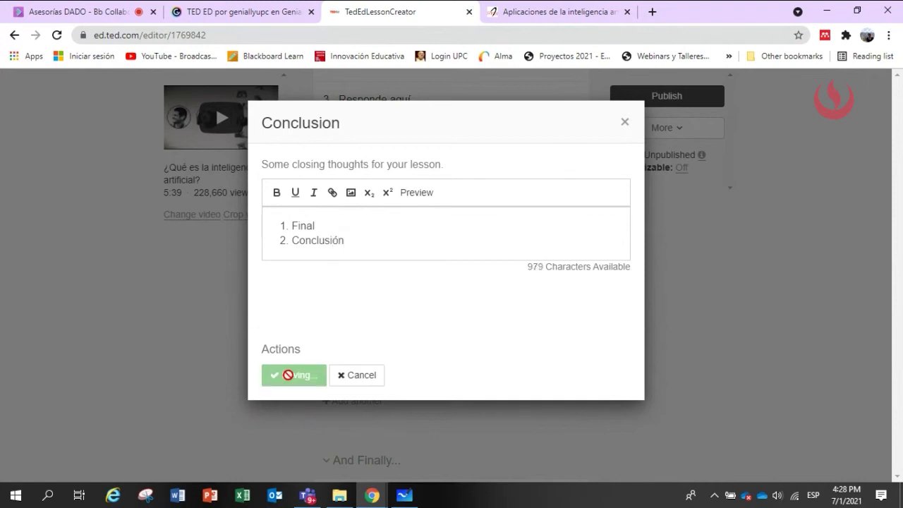
scroll(498, 400, "down", 1)
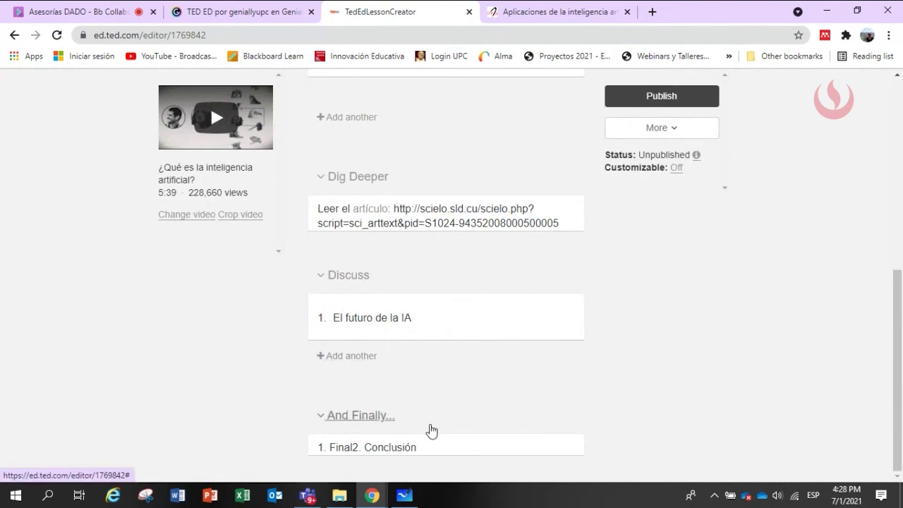
Open the lesson preview and review its title, introduction text and video.
scroll(429, 430, "up", 3)
scroll(431, 431, "up", 3)
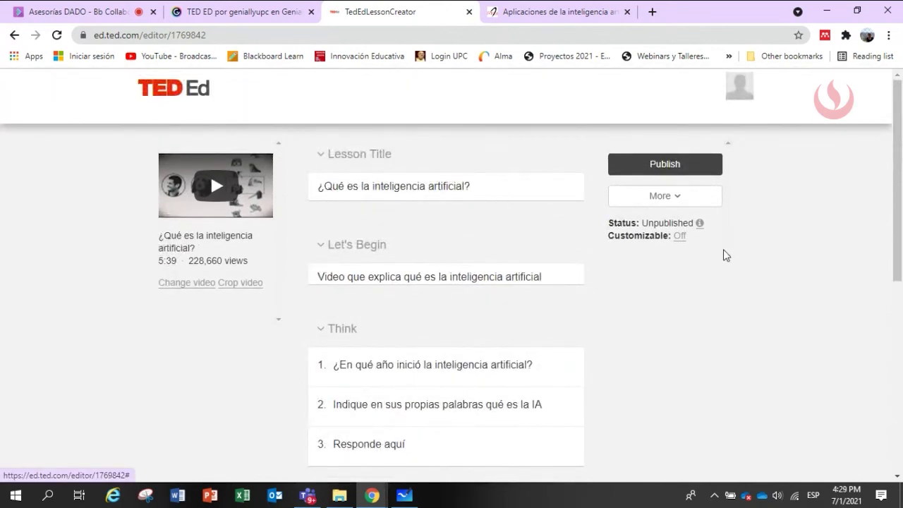
left_click(682, 199)
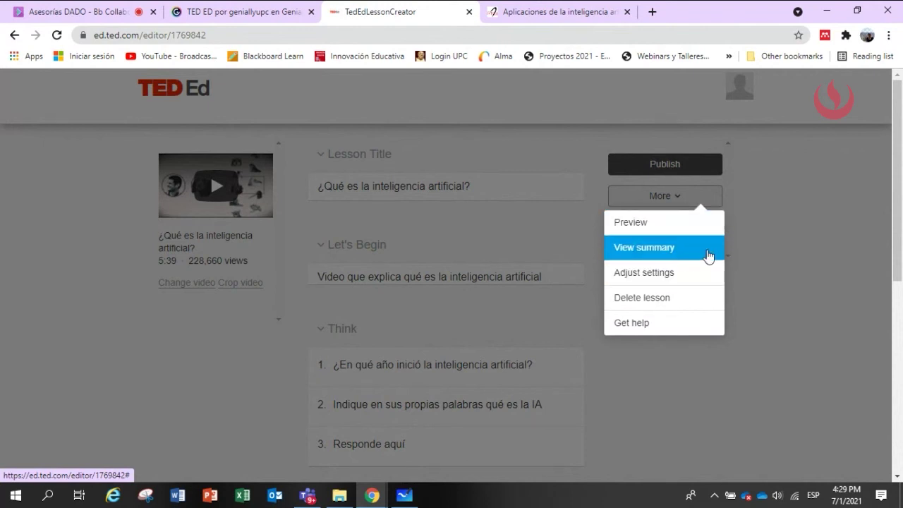
left_click(835, 219)
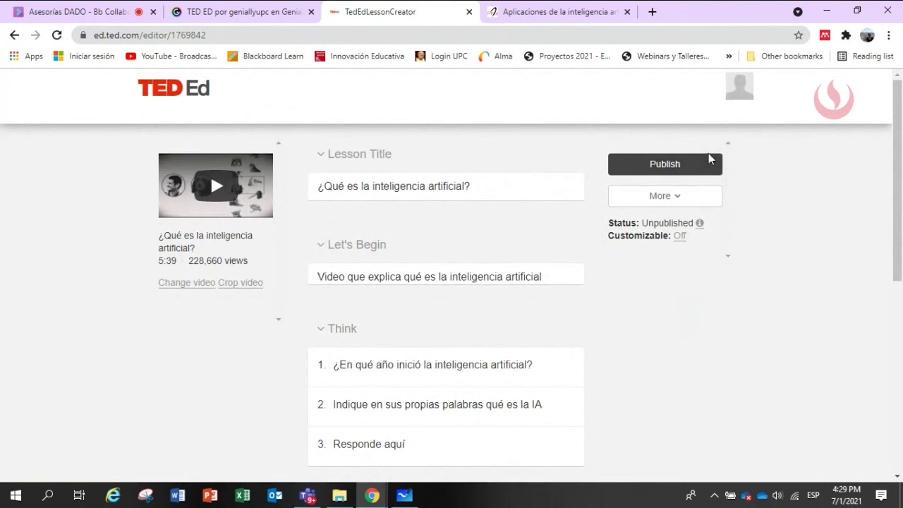
left_click(677, 196)
left_click(652, 221)
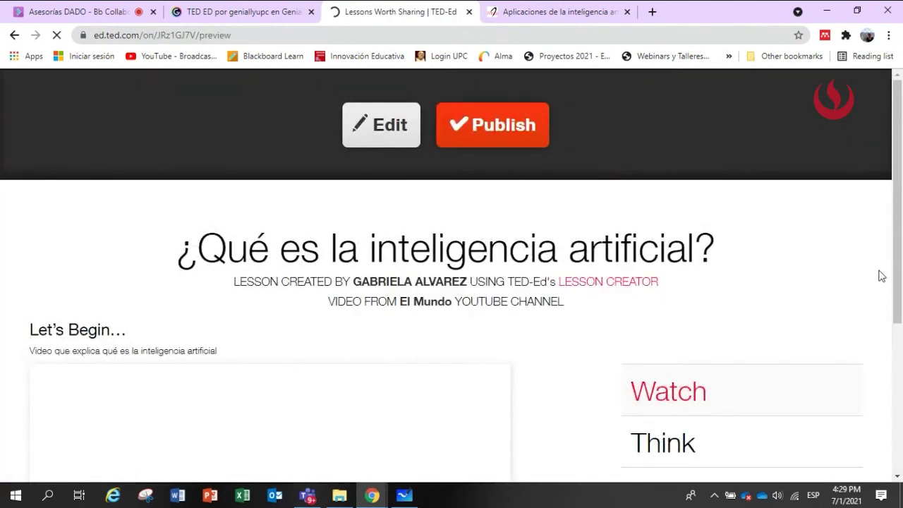
scroll(601, 336, "down", 1)
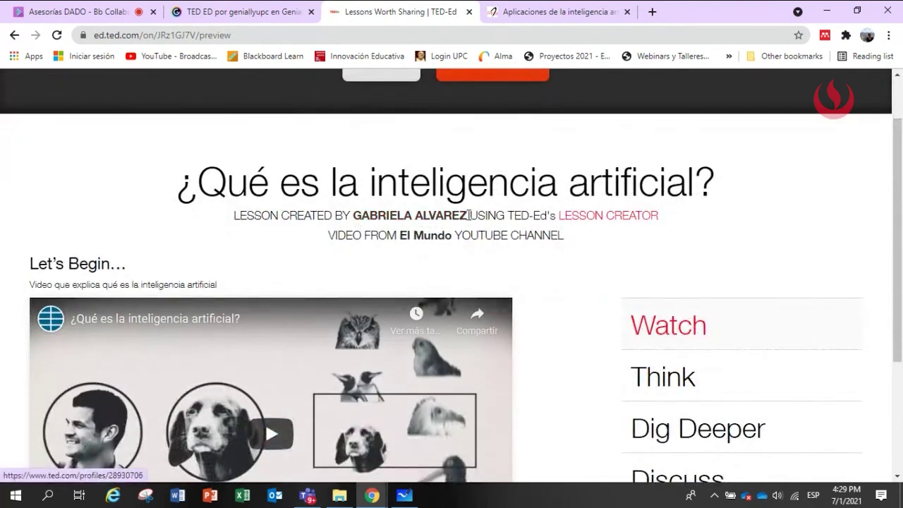
scroll(568, 252, "down", 3)
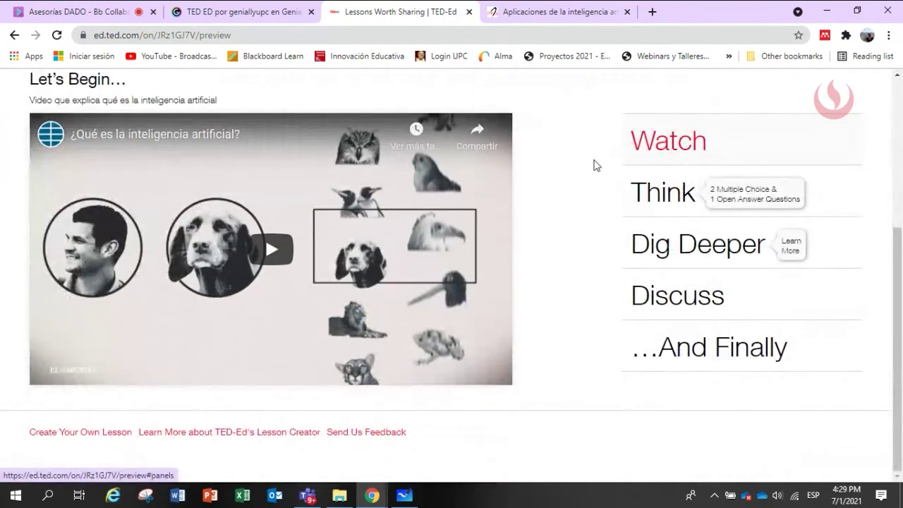
left_click_drag(33, 77, 232, 108)
left_click(220, 106)
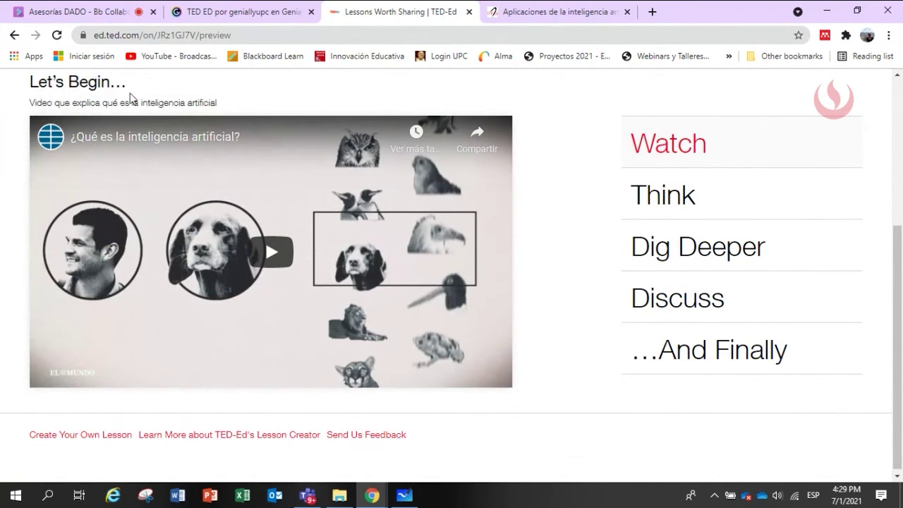
Go through the three Think questions in the preview, choosing the answer 1956 for the first one.
left_click(671, 195)
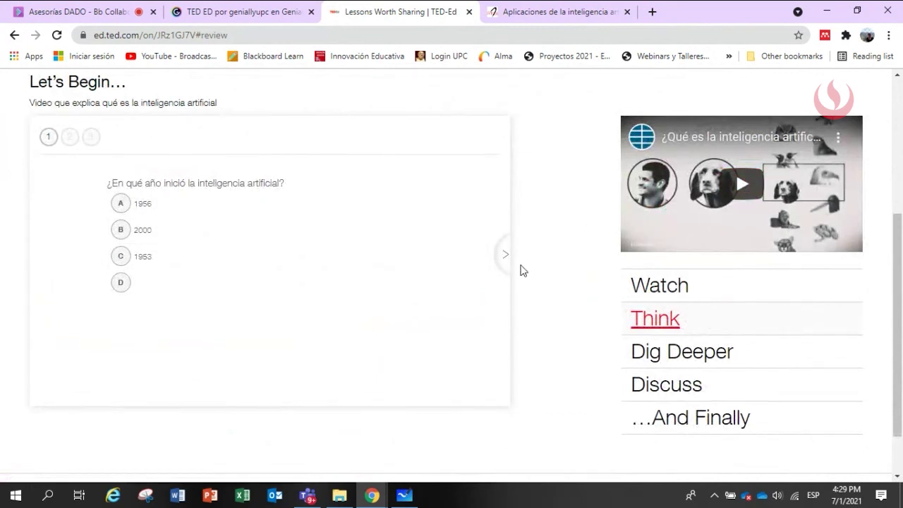
left_click(120, 206)
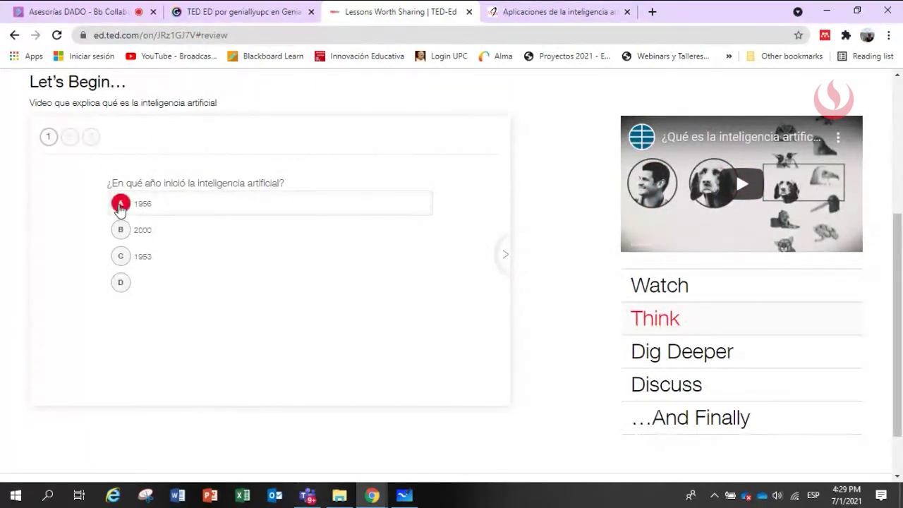
left_click(503, 255)
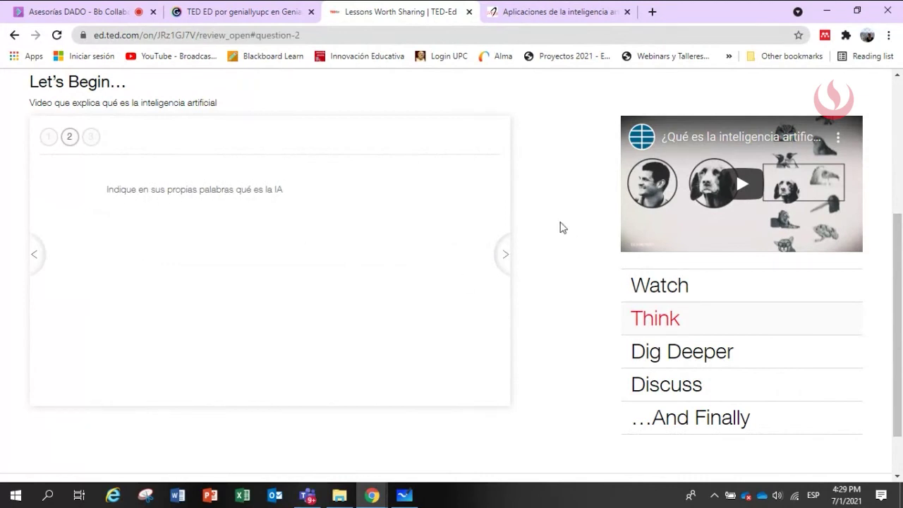
left_click(506, 256)
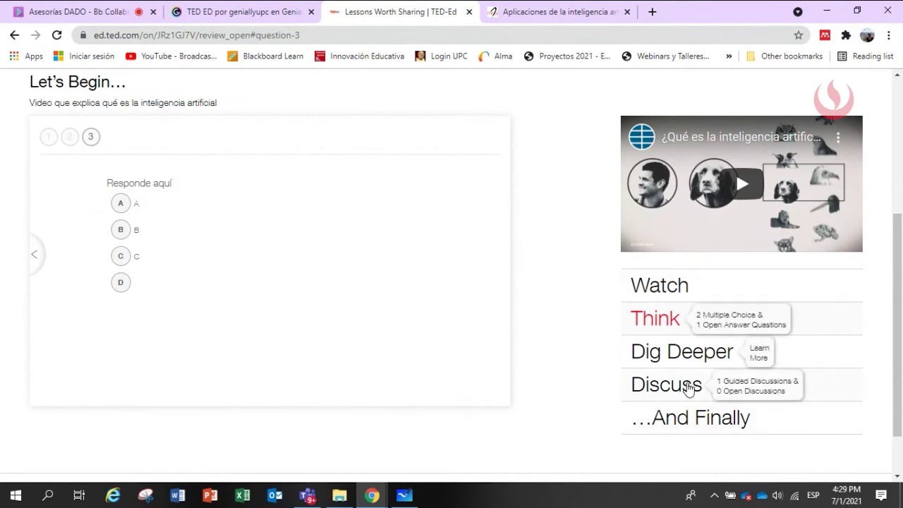
Check the preview's Dig Deeper and Discuss sections, opening the new guided discussion form and cancelling it.
left_click(697, 352)
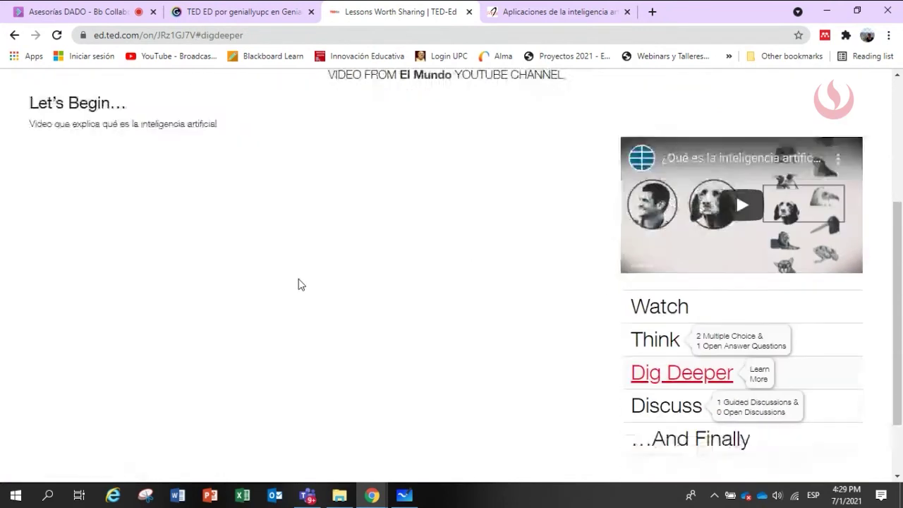
scroll(508, 329, "up", 1)
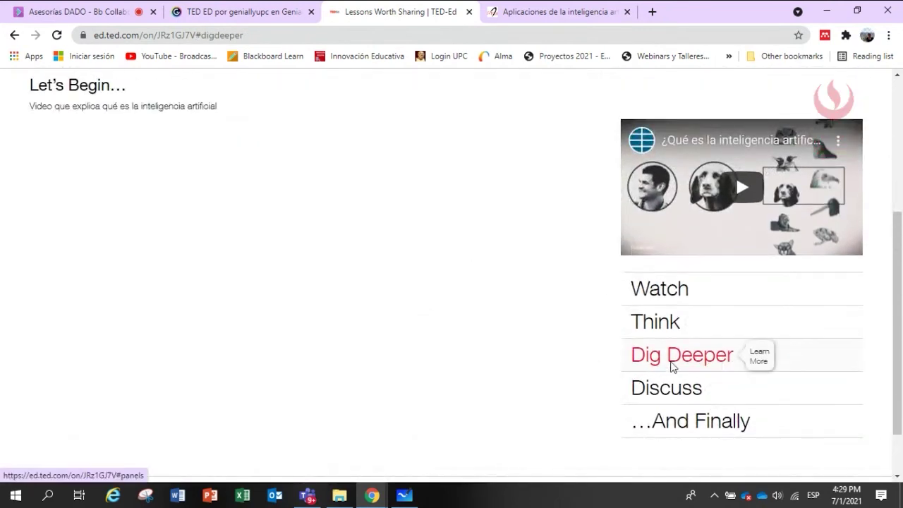
left_click(654, 392)
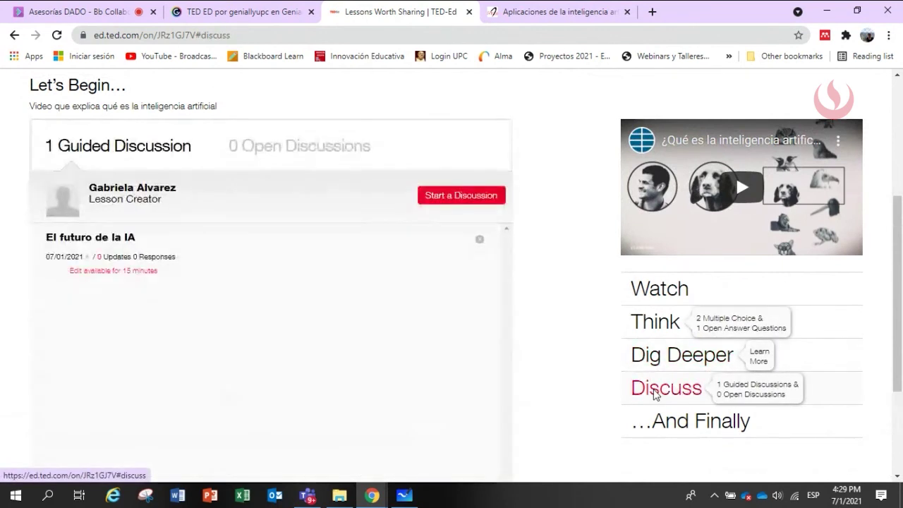
left_click(441, 205)
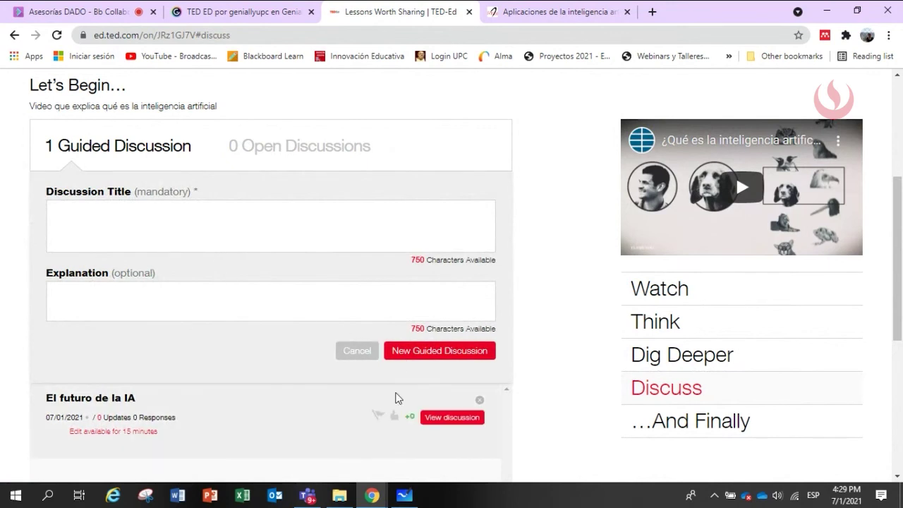
left_click(365, 353)
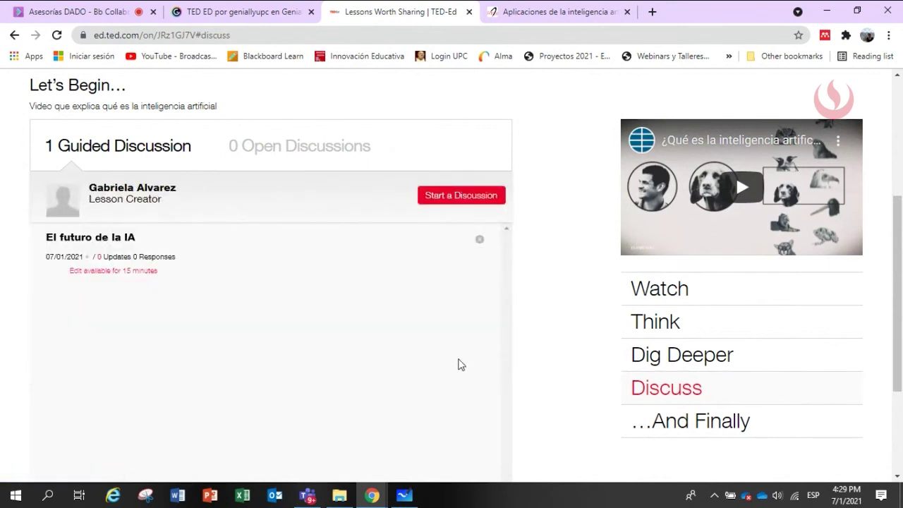
Check the preview's And Finally section and publish the lesson.
left_click(676, 429)
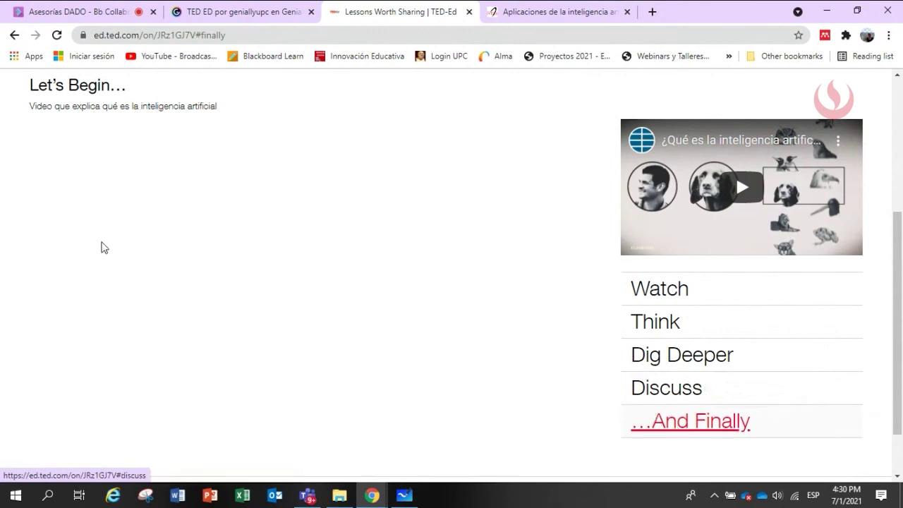
scroll(139, 283, "up", 2)
scroll(141, 295, "down", 3)
scroll(141, 295, "up", 2)
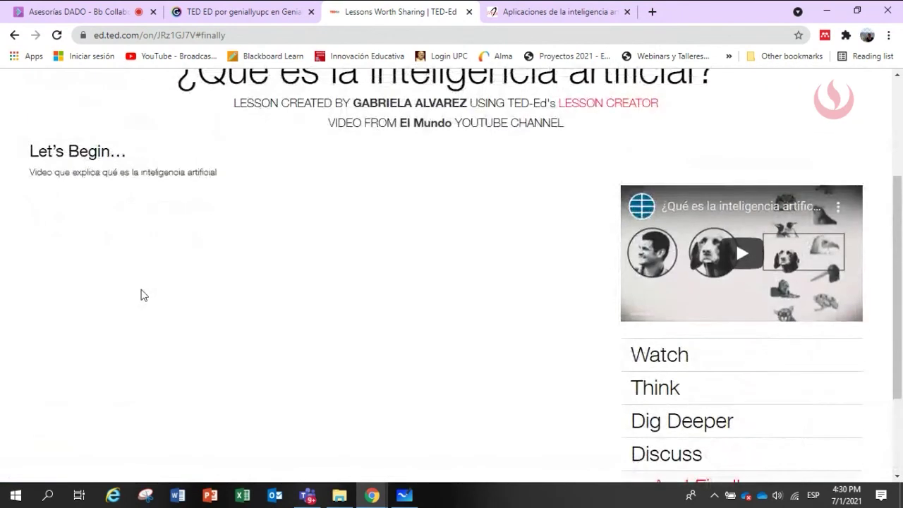
scroll(141, 295, "up", 3)
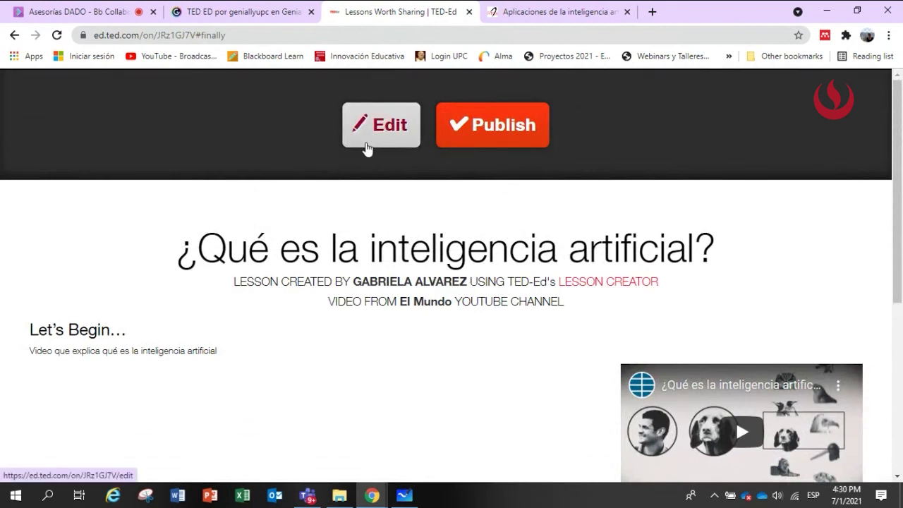
left_click(493, 130)
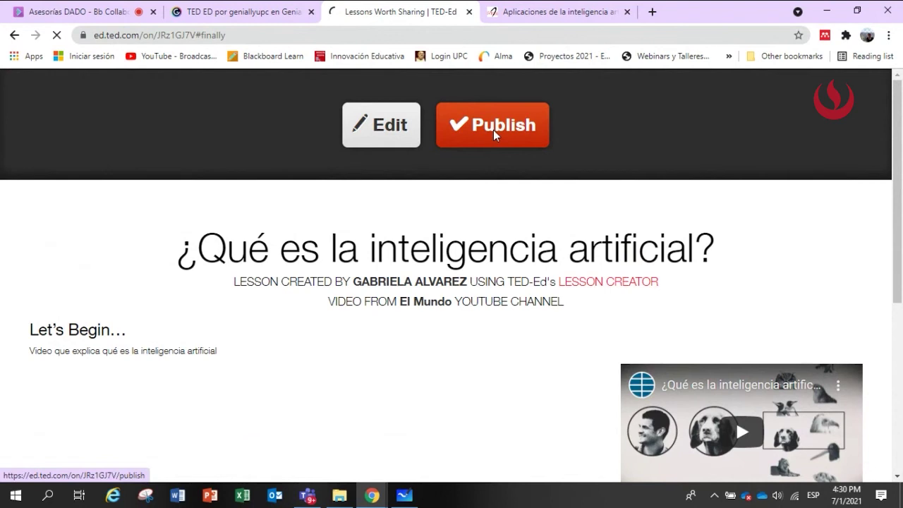